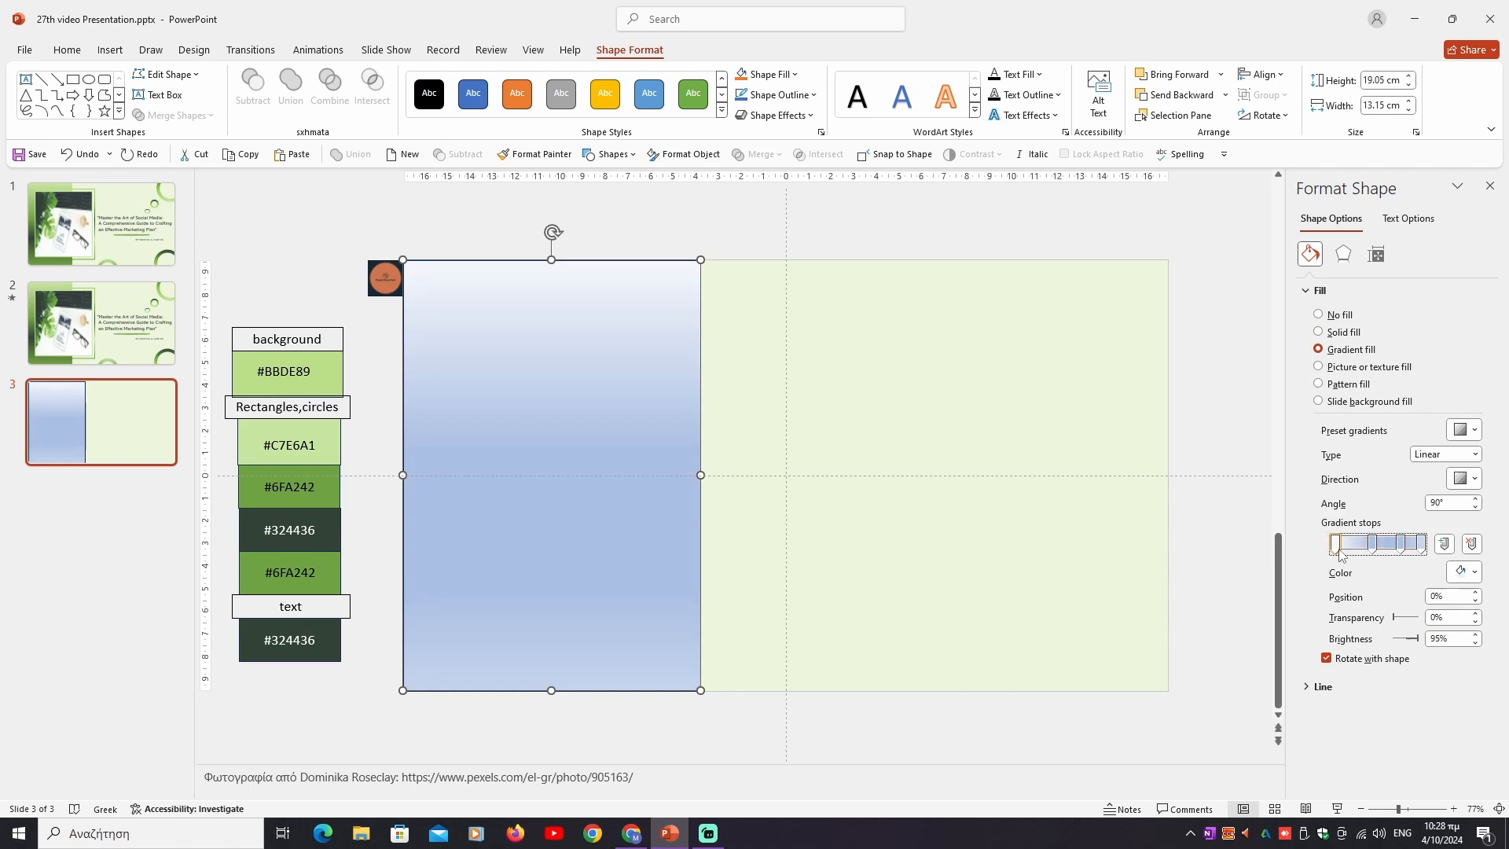
- Set the first gradient stop (0%) of the rectangle's fill to the custom colour #C7E6A1
{"action": "left_click", "coordinate": [1472, 577]}
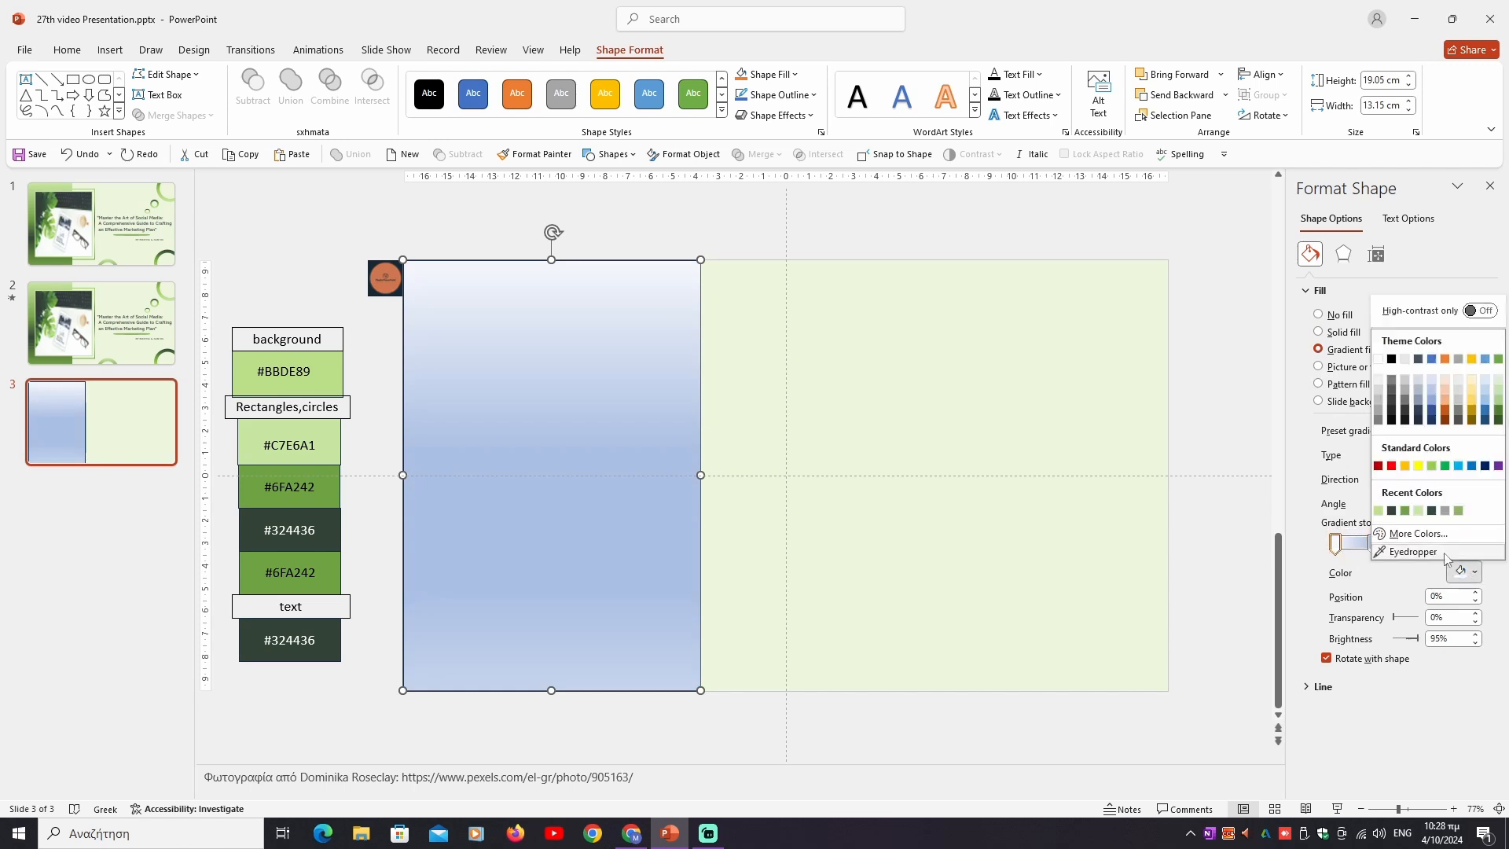
{"action": "left_click", "coordinate": [1349, 530]}
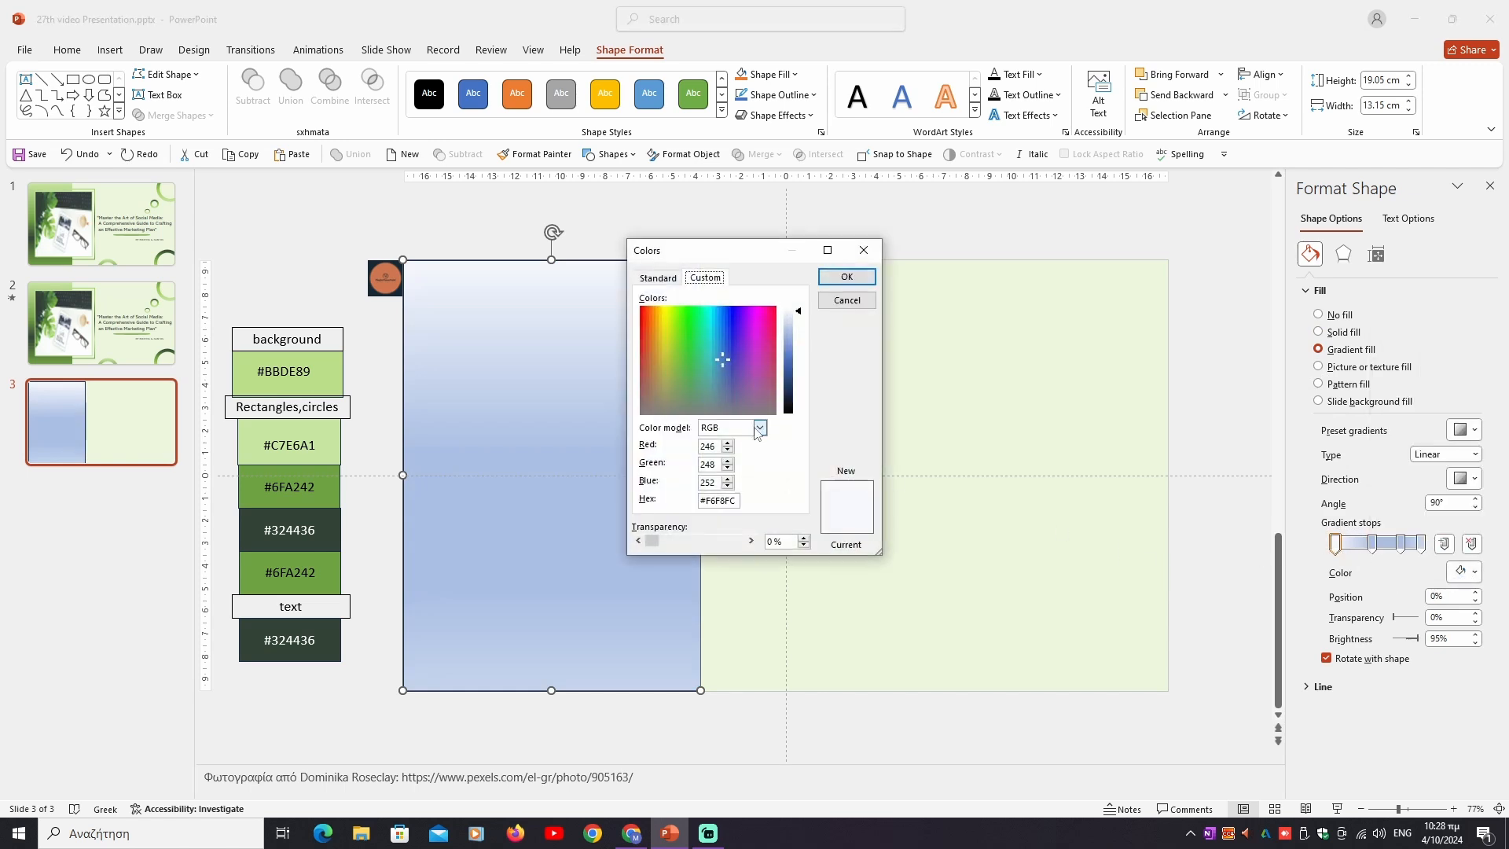
{"action": "left_click_drag", "start_coordinate": [738, 500], "coordinate": [699, 501]}
{"action": "key", "text": "BackSpace"}
{"action": "type", "text": "C7E6A1"}
{"action": "left_click", "coordinate": [852, 279]}
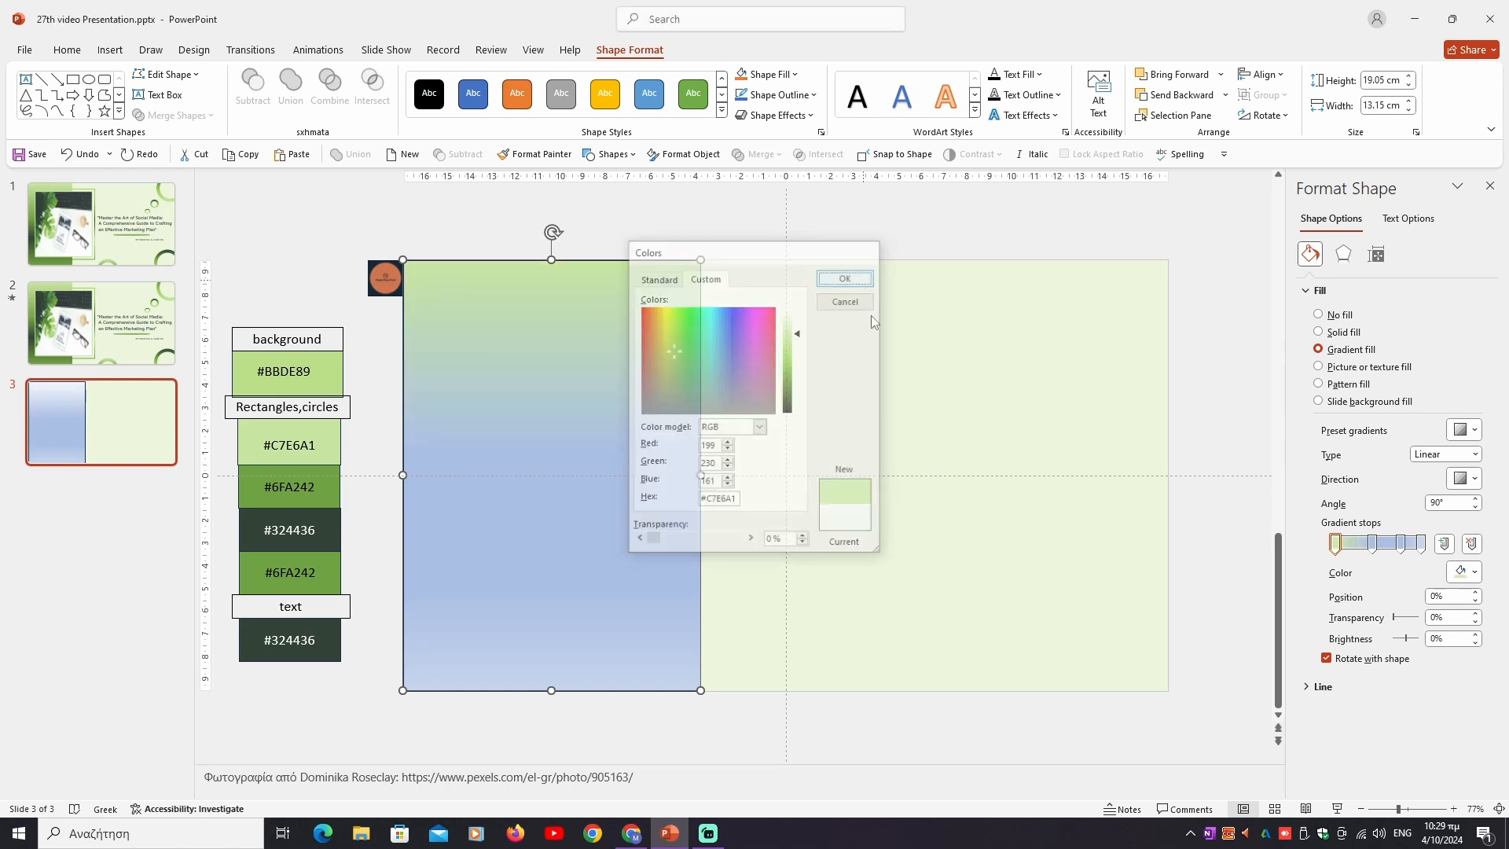
- Set the second gradient stop (44%) of the rectangle's fill to the custom colour #6FA242
{"action": "left_click", "coordinate": [1372, 543]}
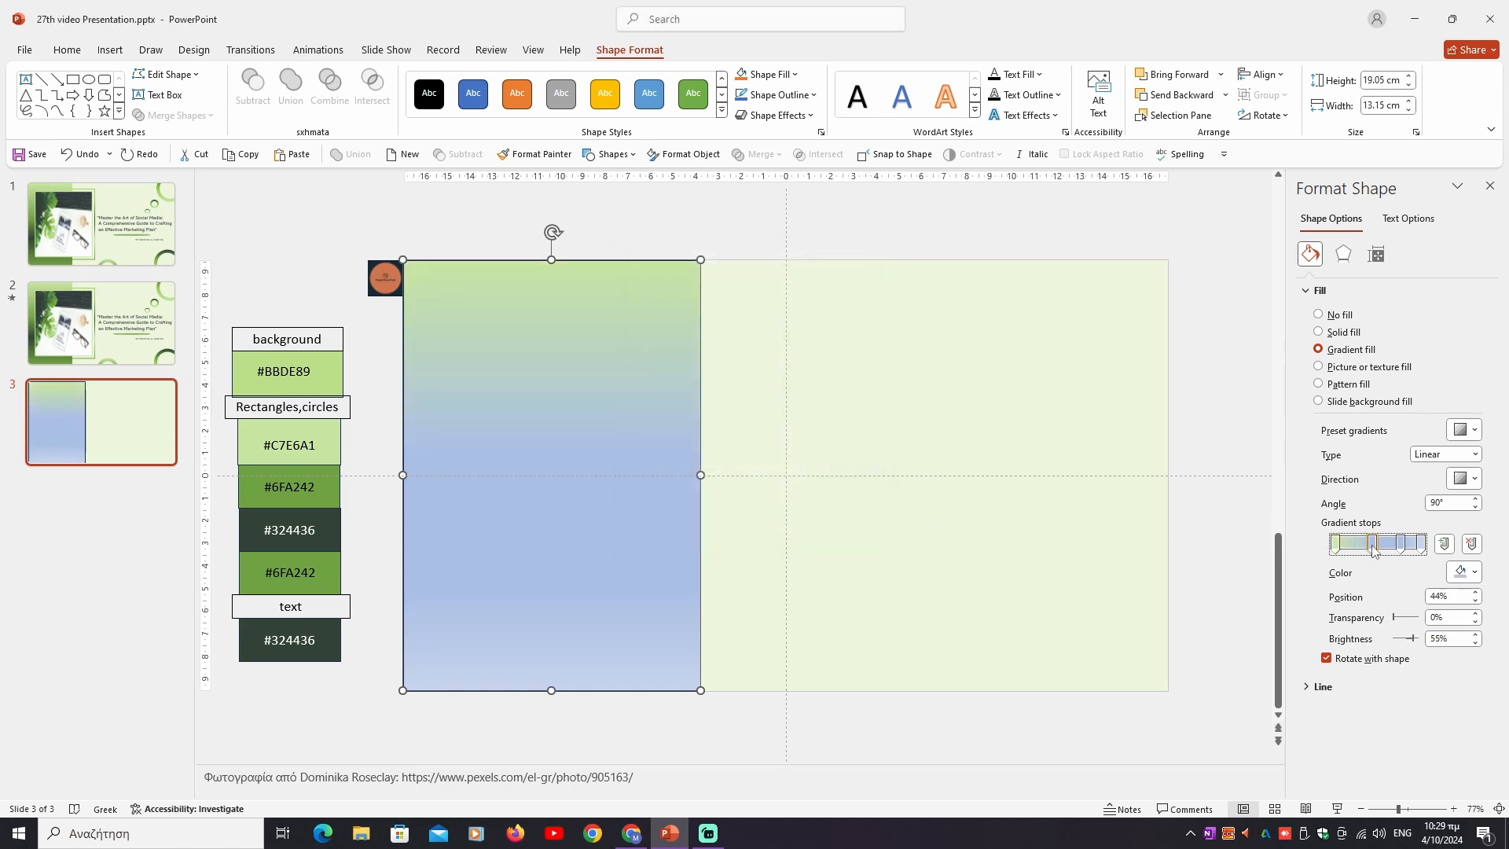
{"action": "left_click", "coordinate": [1475, 572]}
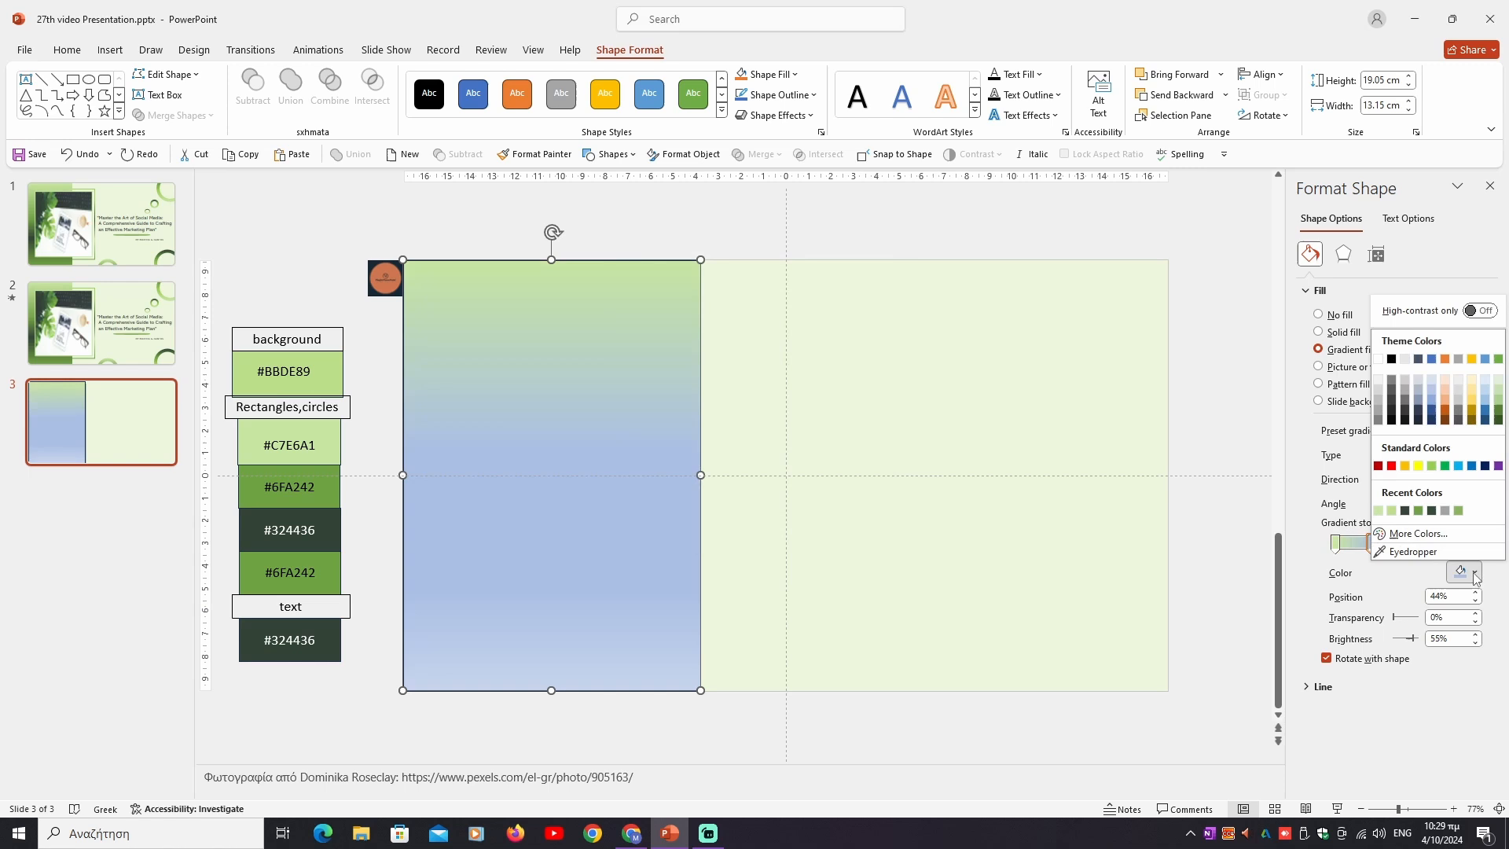
{"action": "left_click", "coordinate": [1415, 539]}
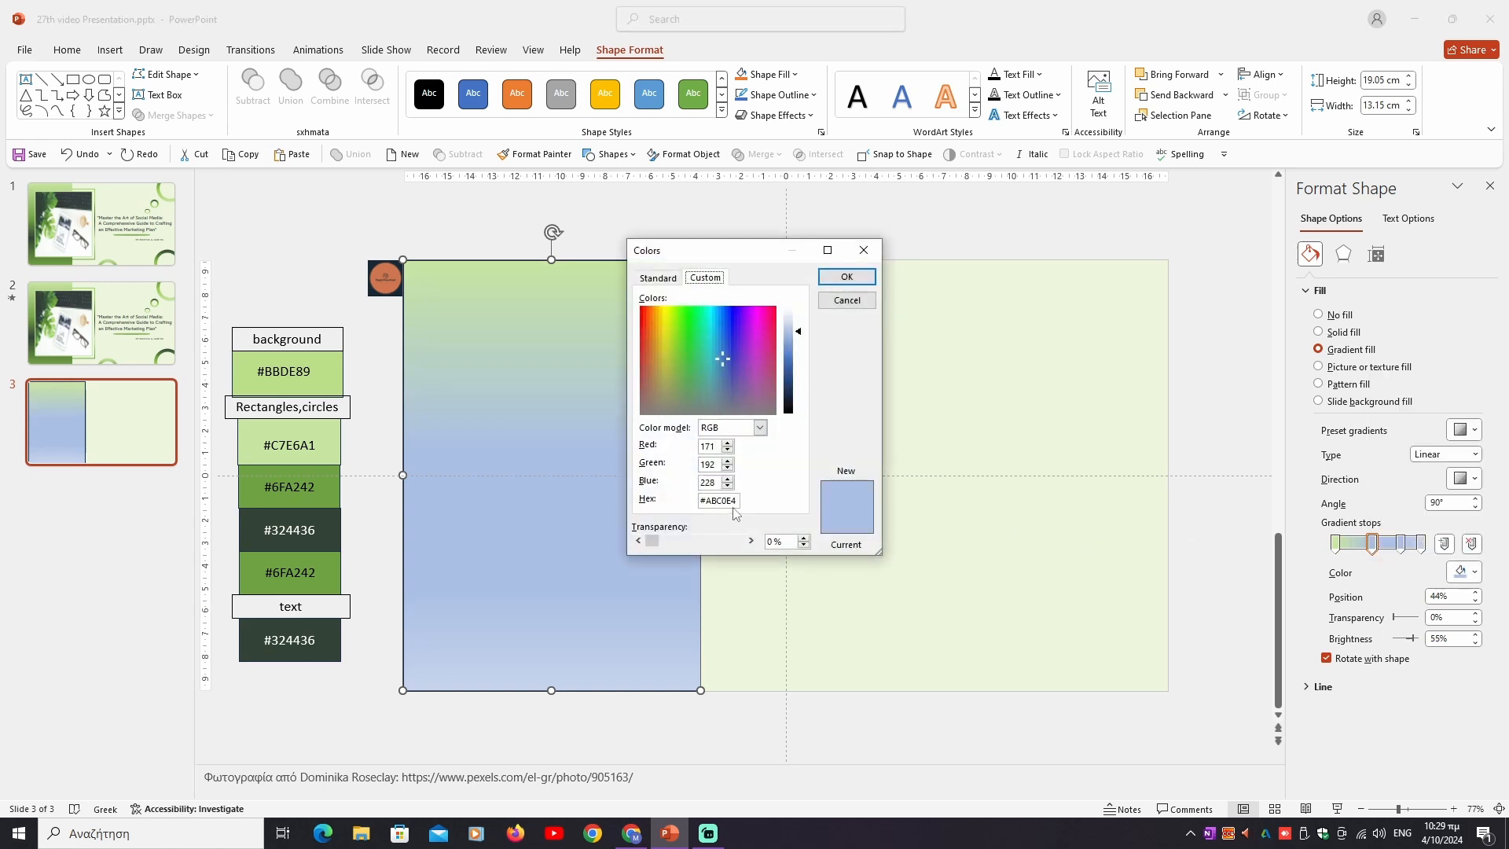
{"action": "left_click_drag", "start_coordinate": [735, 503], "coordinate": [695, 508]}
{"action": "key", "text": "BackSpace"}
{"action": "type", "text": "242"}
{"action": "left_click", "coordinate": [846, 276]}
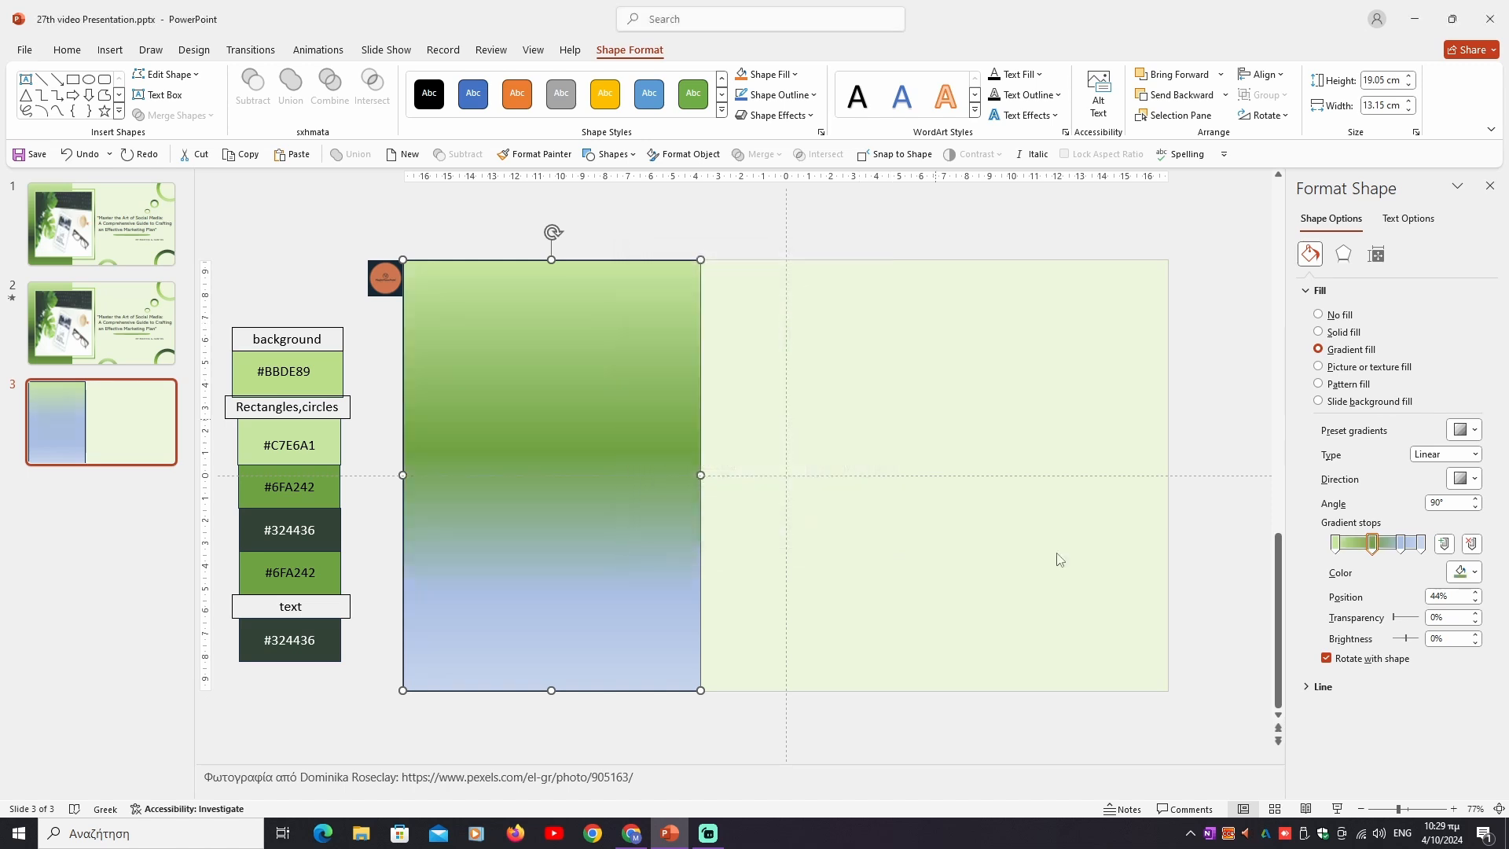
- Set the third gradient stop (77%) of the rectangle's fill to the custom colour #324436
{"action": "left_click", "coordinate": [1400, 544]}
{"action": "left_click", "coordinate": [1458, 570]}
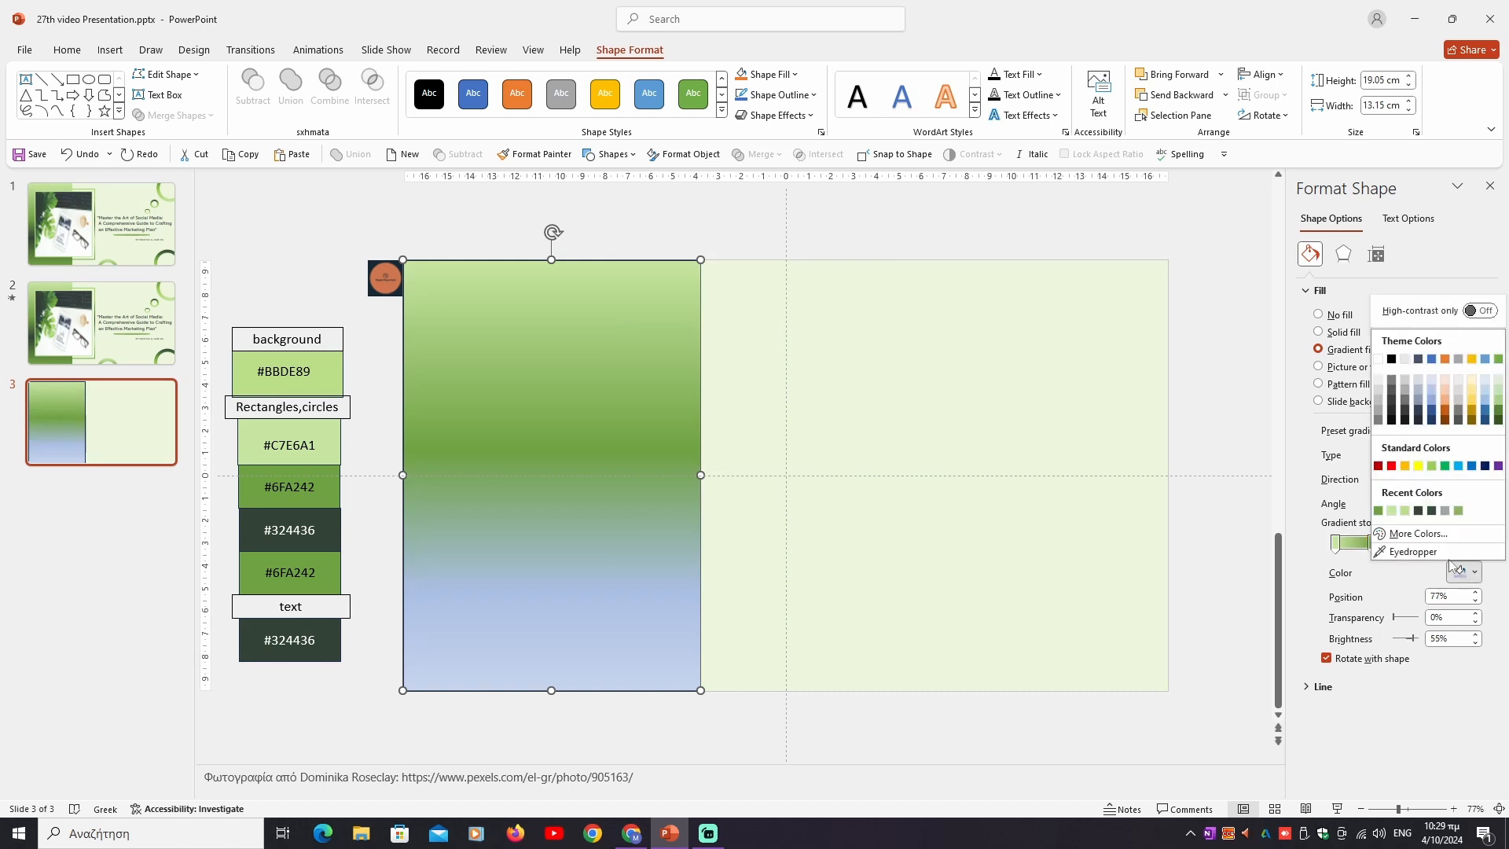
{"action": "left_click", "coordinate": [1417, 534]}
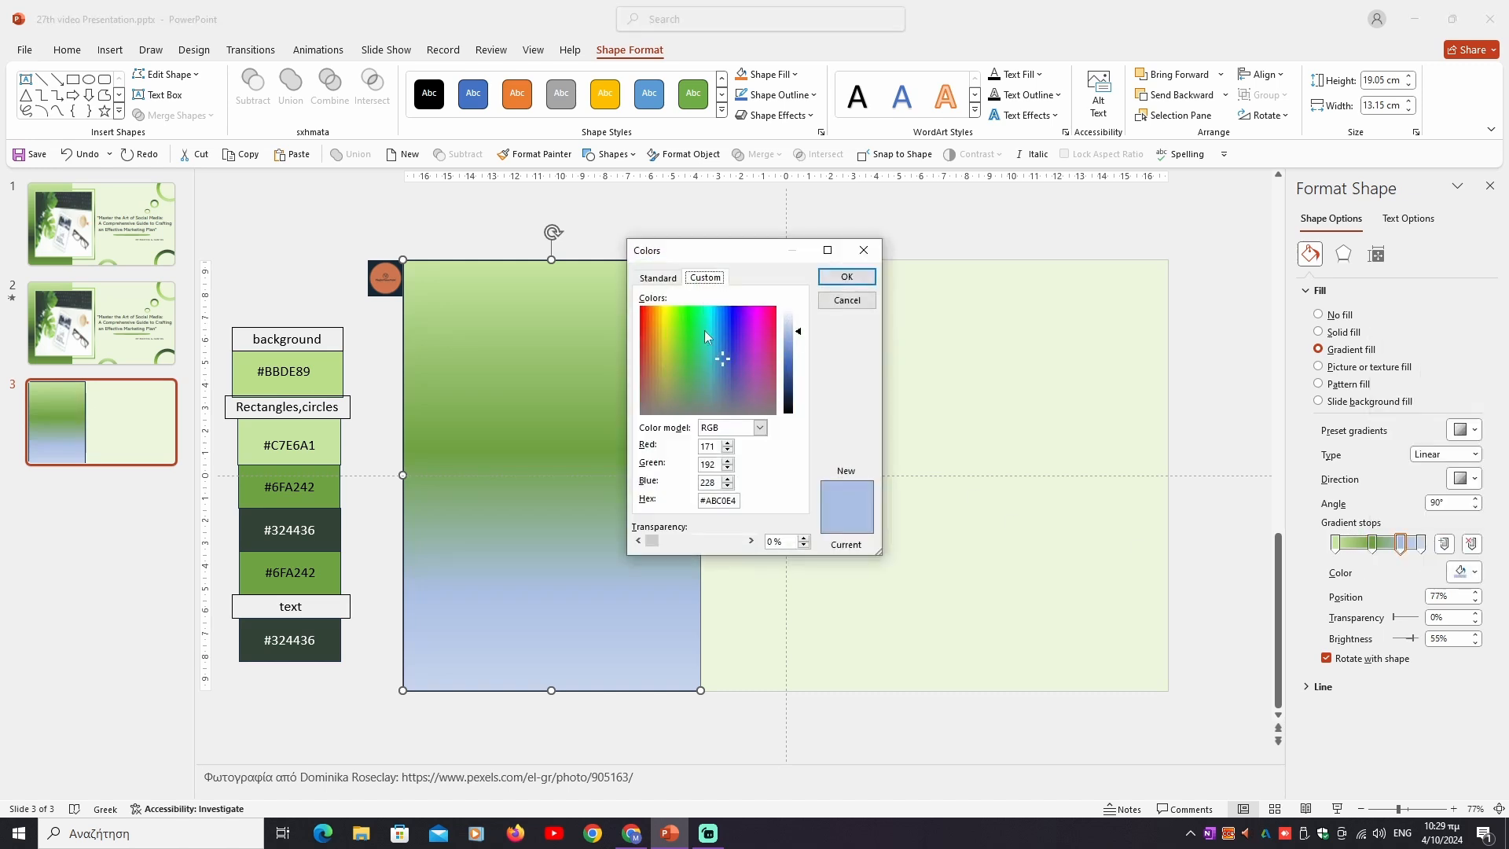
{"action": "left_click_drag", "start_coordinate": [737, 502], "coordinate": [679, 511]}
{"action": "key", "text": "BackSpace"}
{"action": "left_click", "coordinate": [846, 276]}
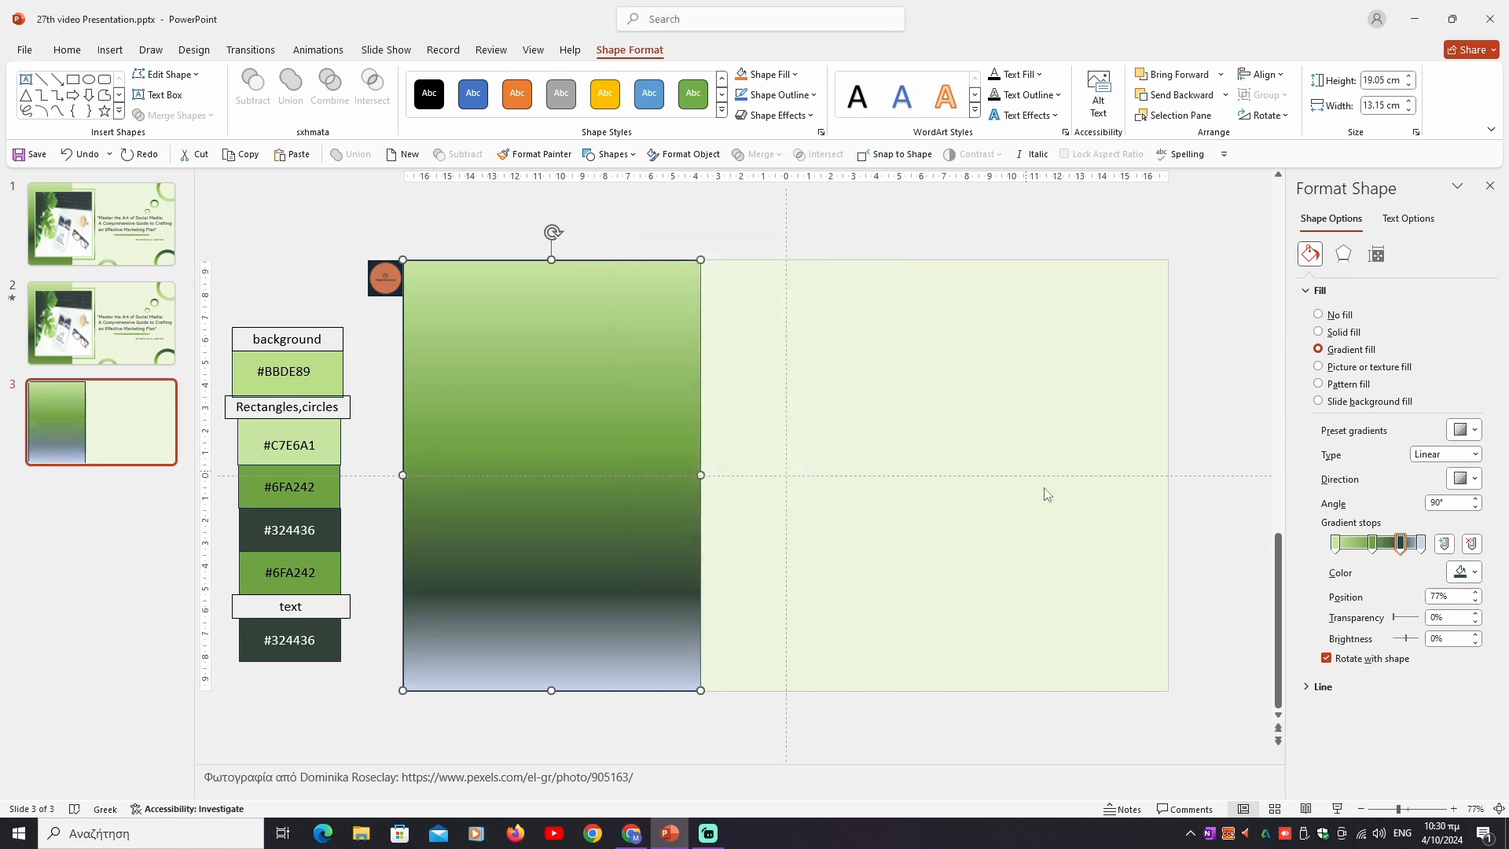
- Set the last gradient stop (100%) of the rectangle's fill to #6FA242 and remove the rectangle's outline
{"action": "left_click", "coordinate": [1420, 543]}
{"action": "left_click", "coordinate": [1472, 573]}
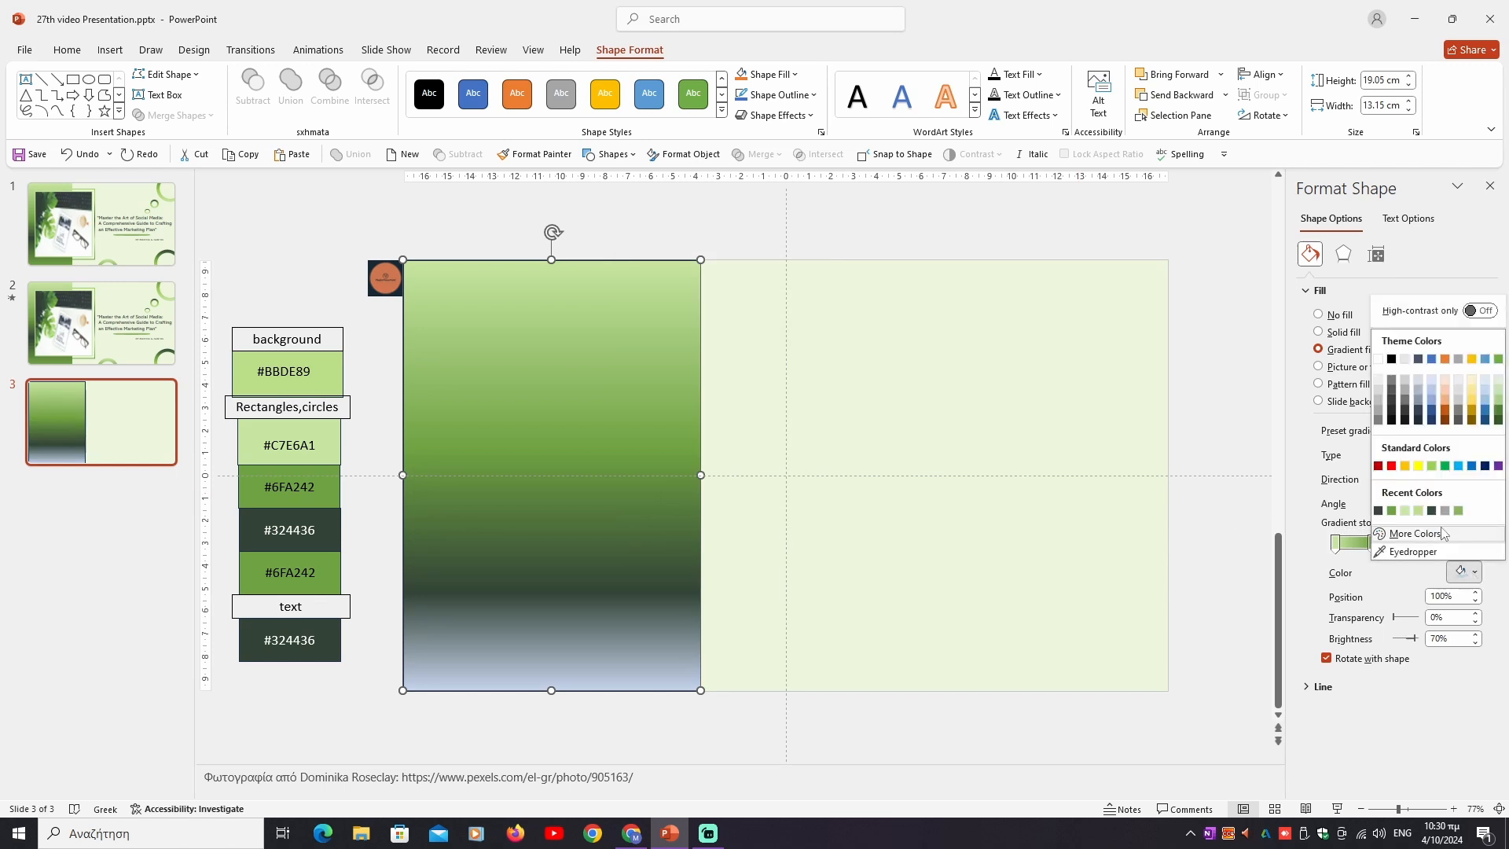
{"action": "left_click", "coordinate": [1414, 533]}
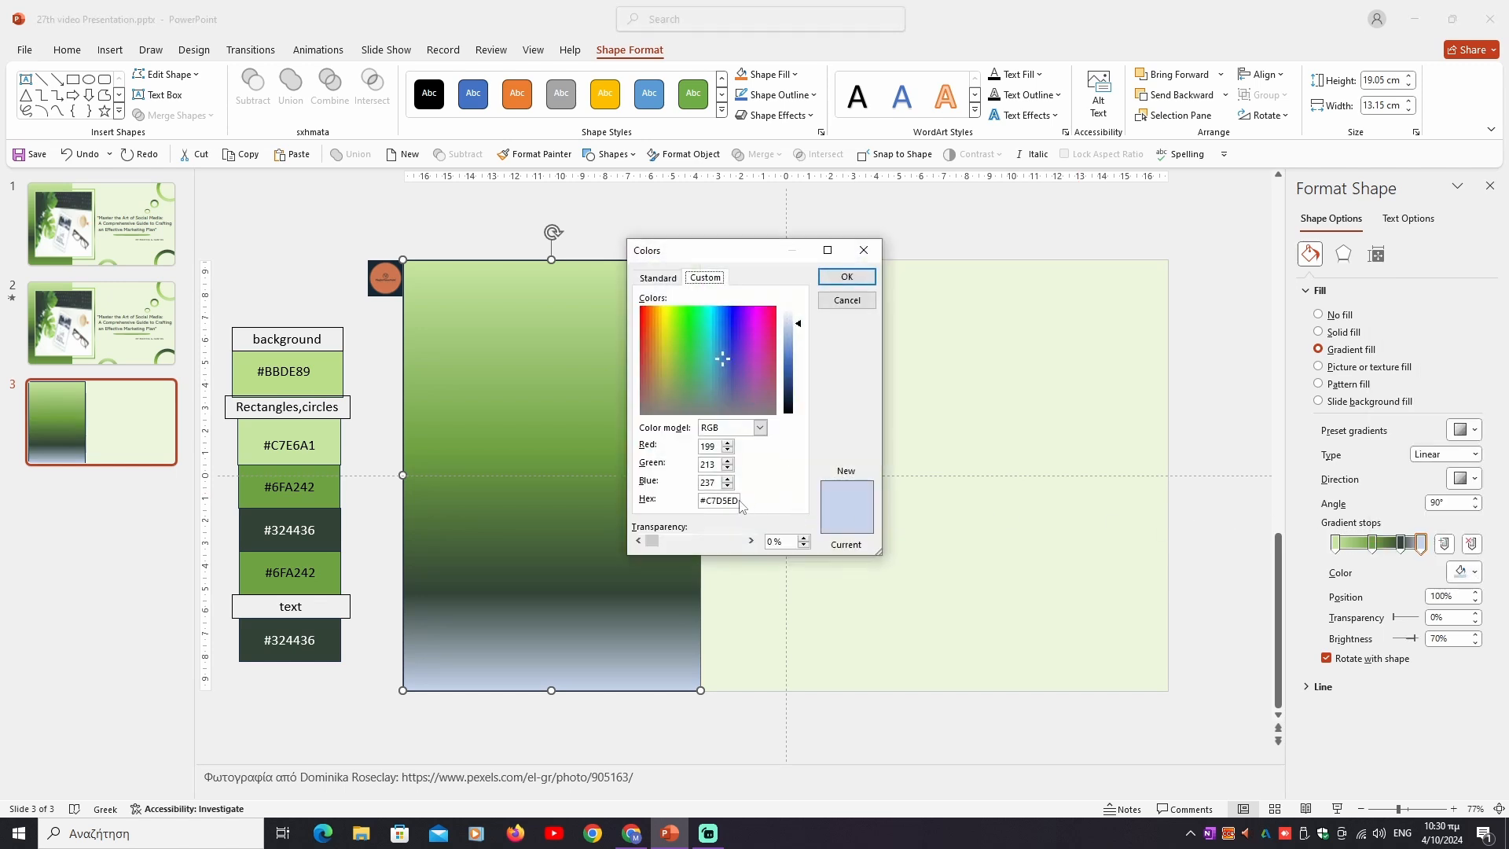
{"action": "left_click_drag", "start_coordinate": [738, 500], "coordinate": [690, 501]}
{"action": "key", "text": "BackSpace"}
{"action": "left_click", "coordinate": [846, 276]}
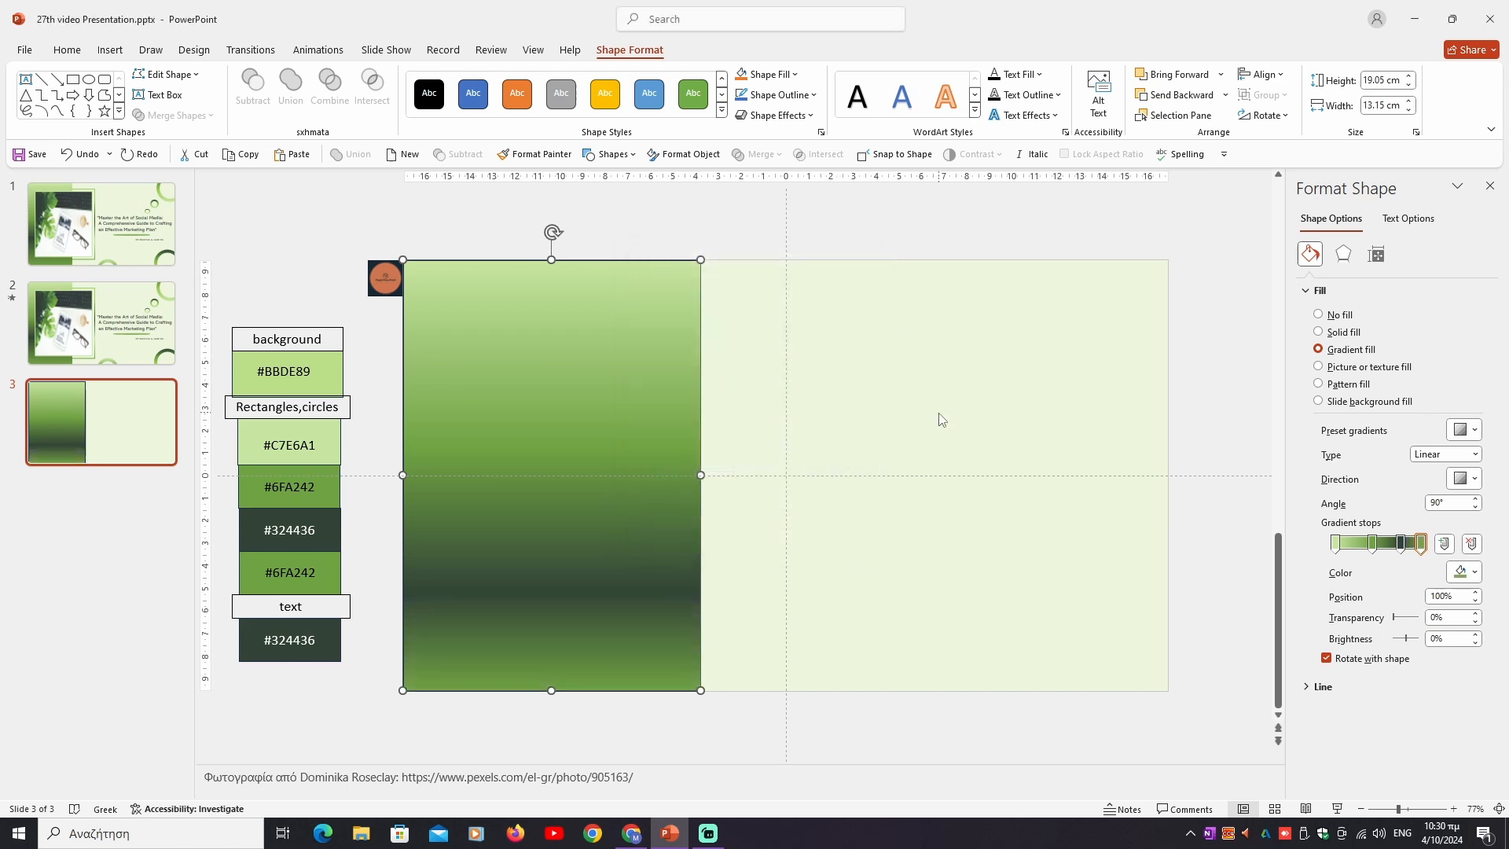
{"action": "left_click", "coordinate": [1324, 686]}
{"action": "left_click", "coordinate": [1319, 711]}
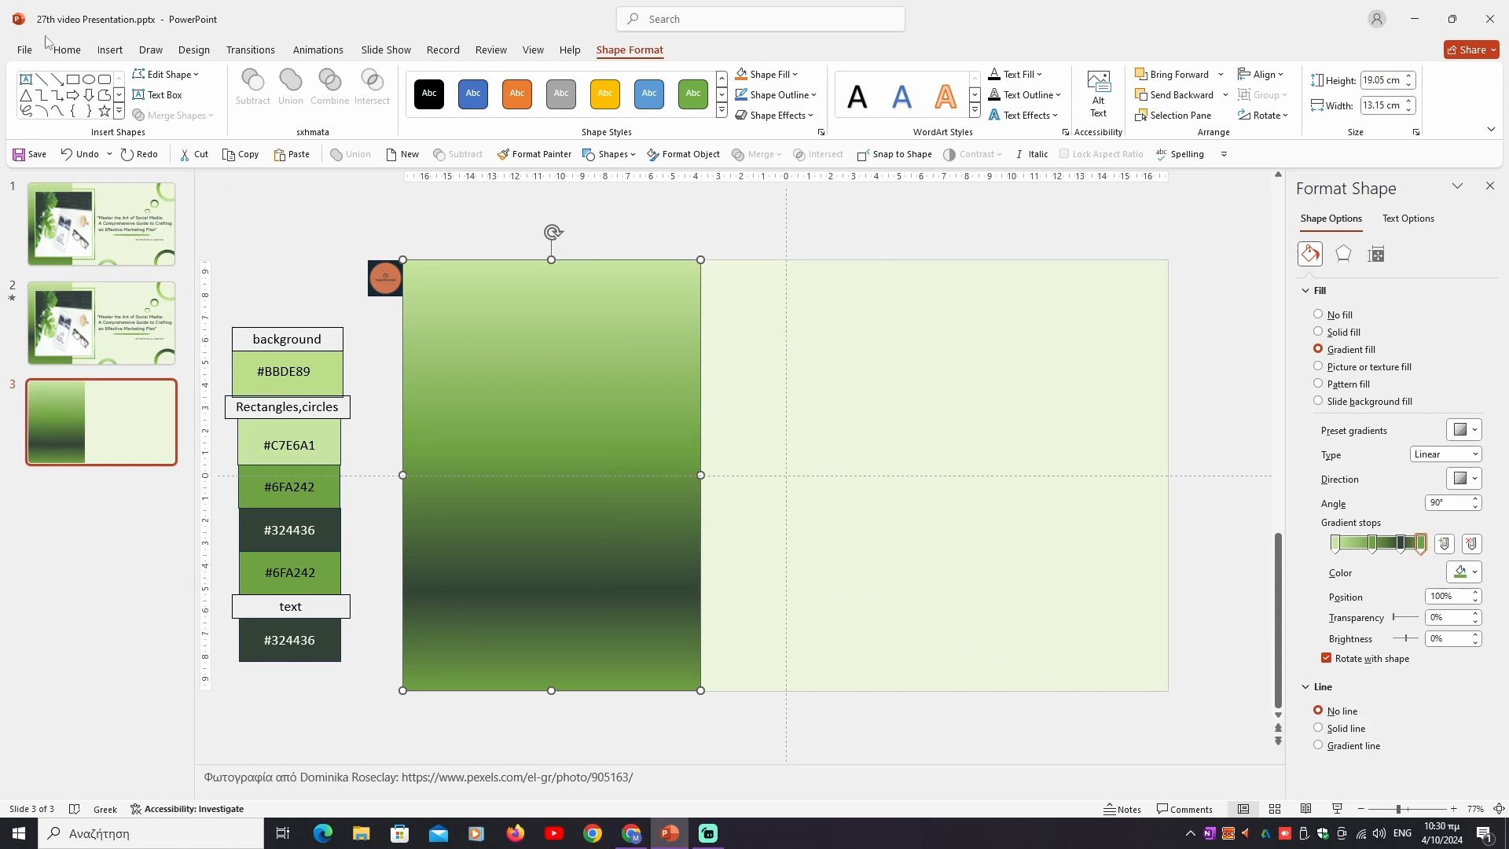
- Insert the Pexels photo from the 27 video image folder onto slide 3
{"action": "left_click", "coordinate": [110, 50]}
{"action": "left_click", "coordinate": [123, 111]}
{"action": "left_click", "coordinate": [164, 159]}
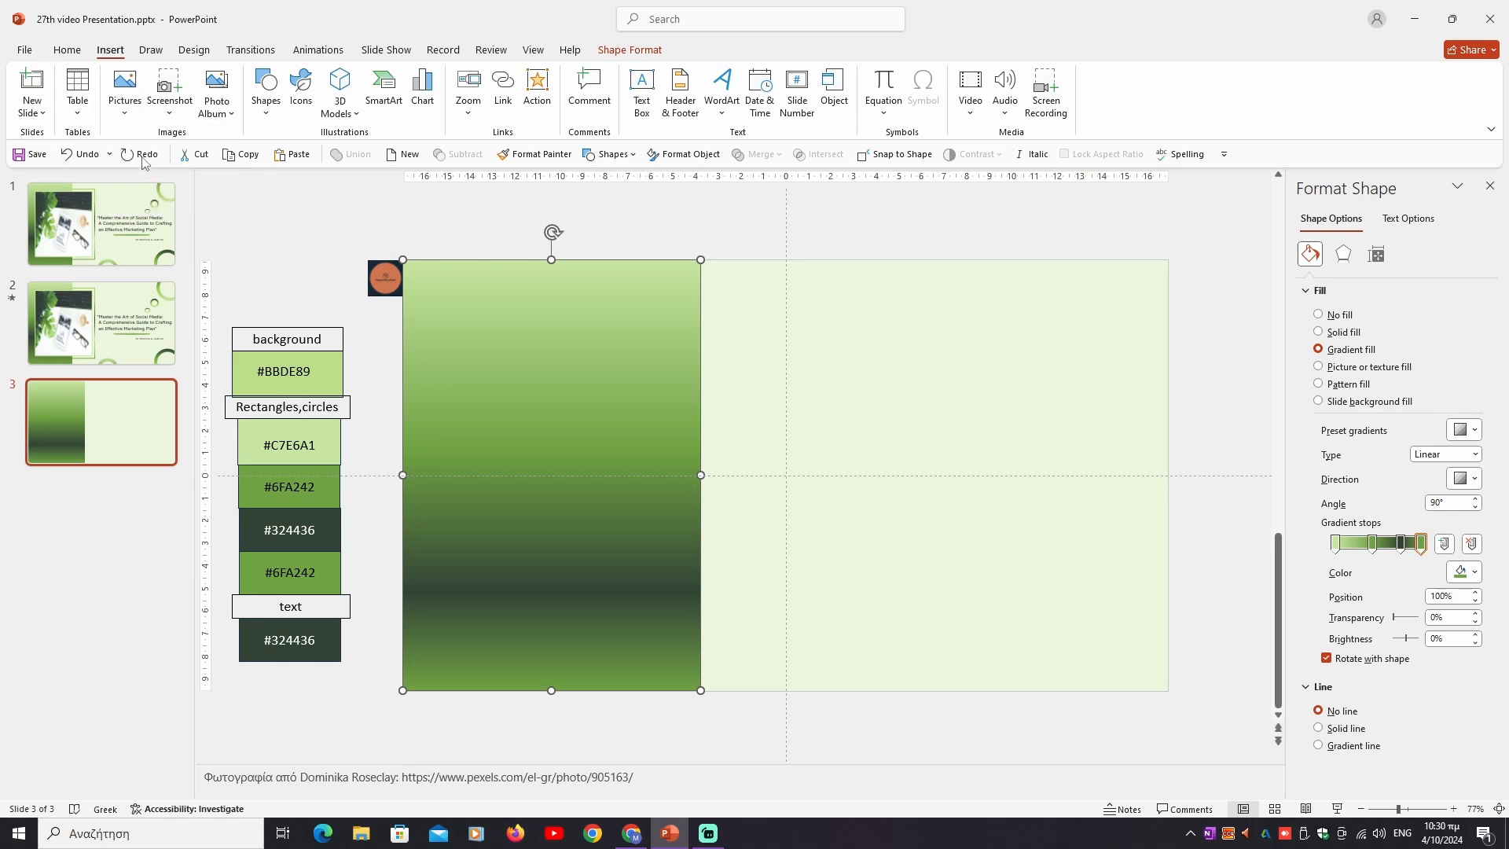
{"action": "left_click", "coordinate": [492, 345]}
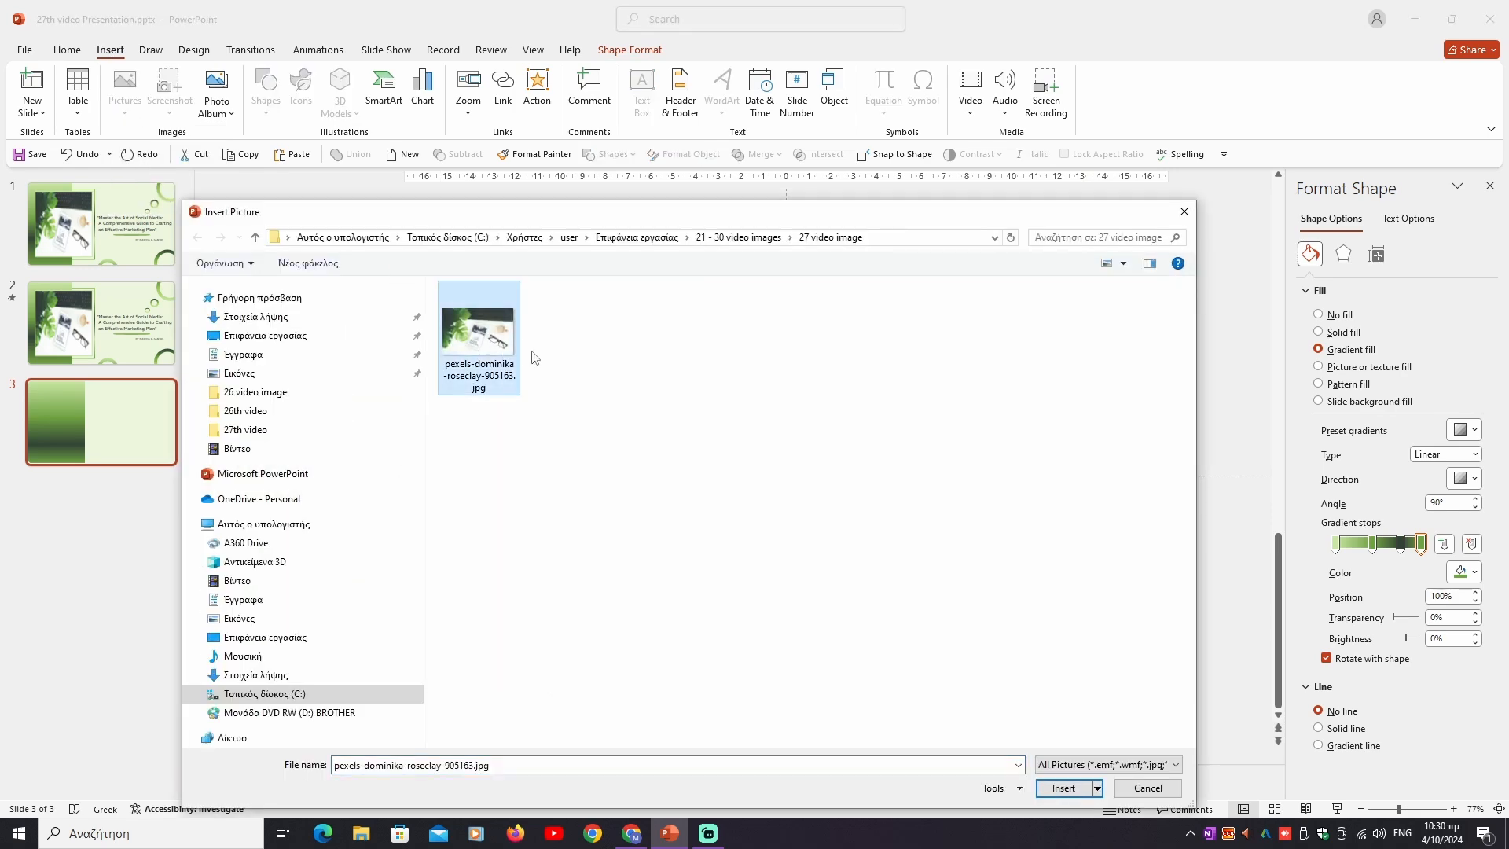
{"action": "left_click", "coordinate": [1062, 787]}
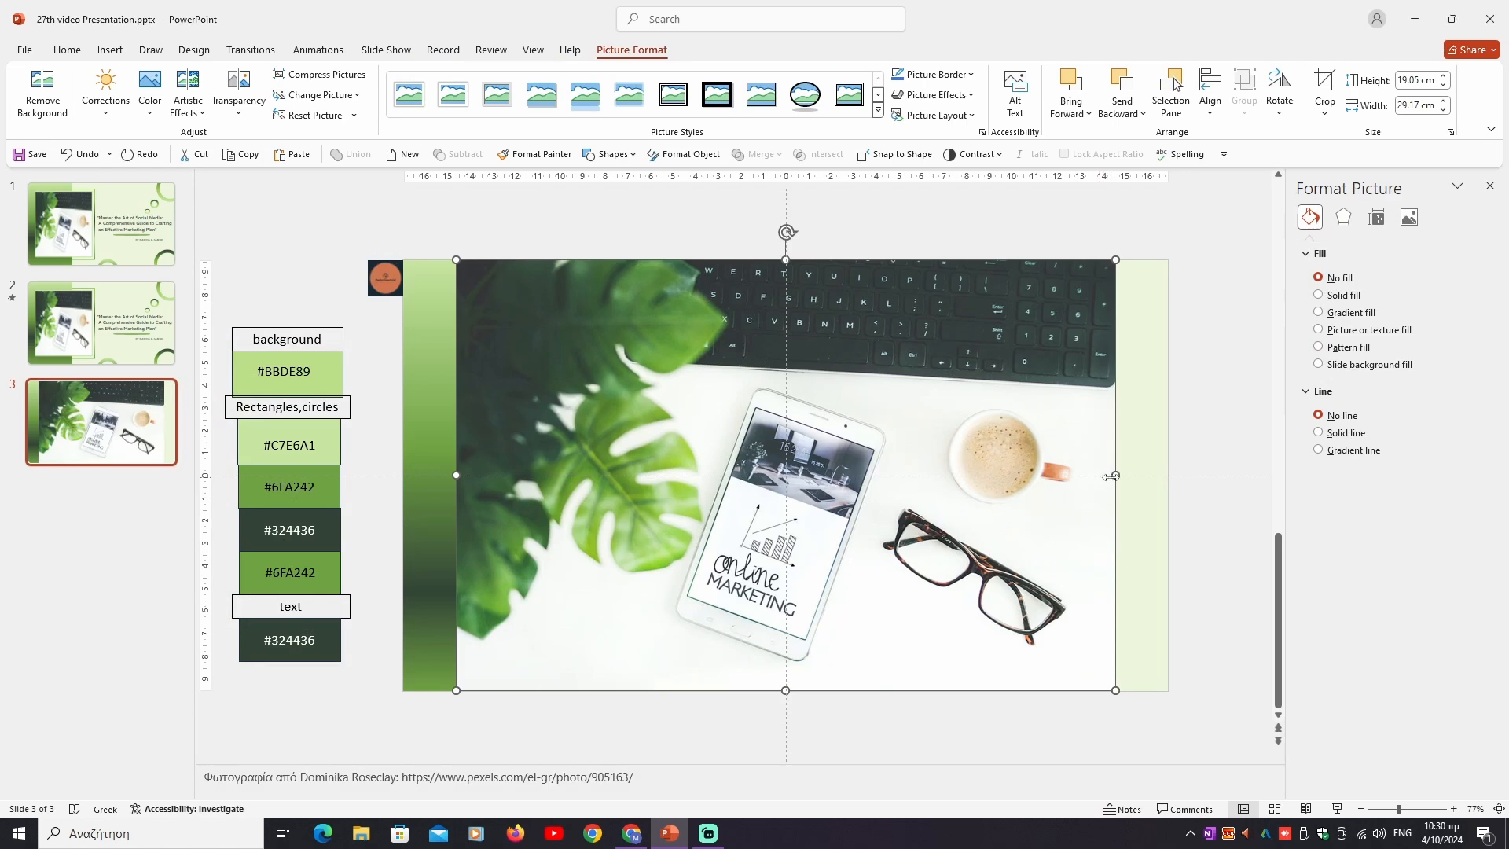
- Resize the photo to about 16.17 cm high and 13.93 cm wide and place it over the gradient rectangle, slightly overlapping its right edge
{"action": "left_click_drag", "start_coordinate": [1111, 475], "coordinate": [801, 491]}
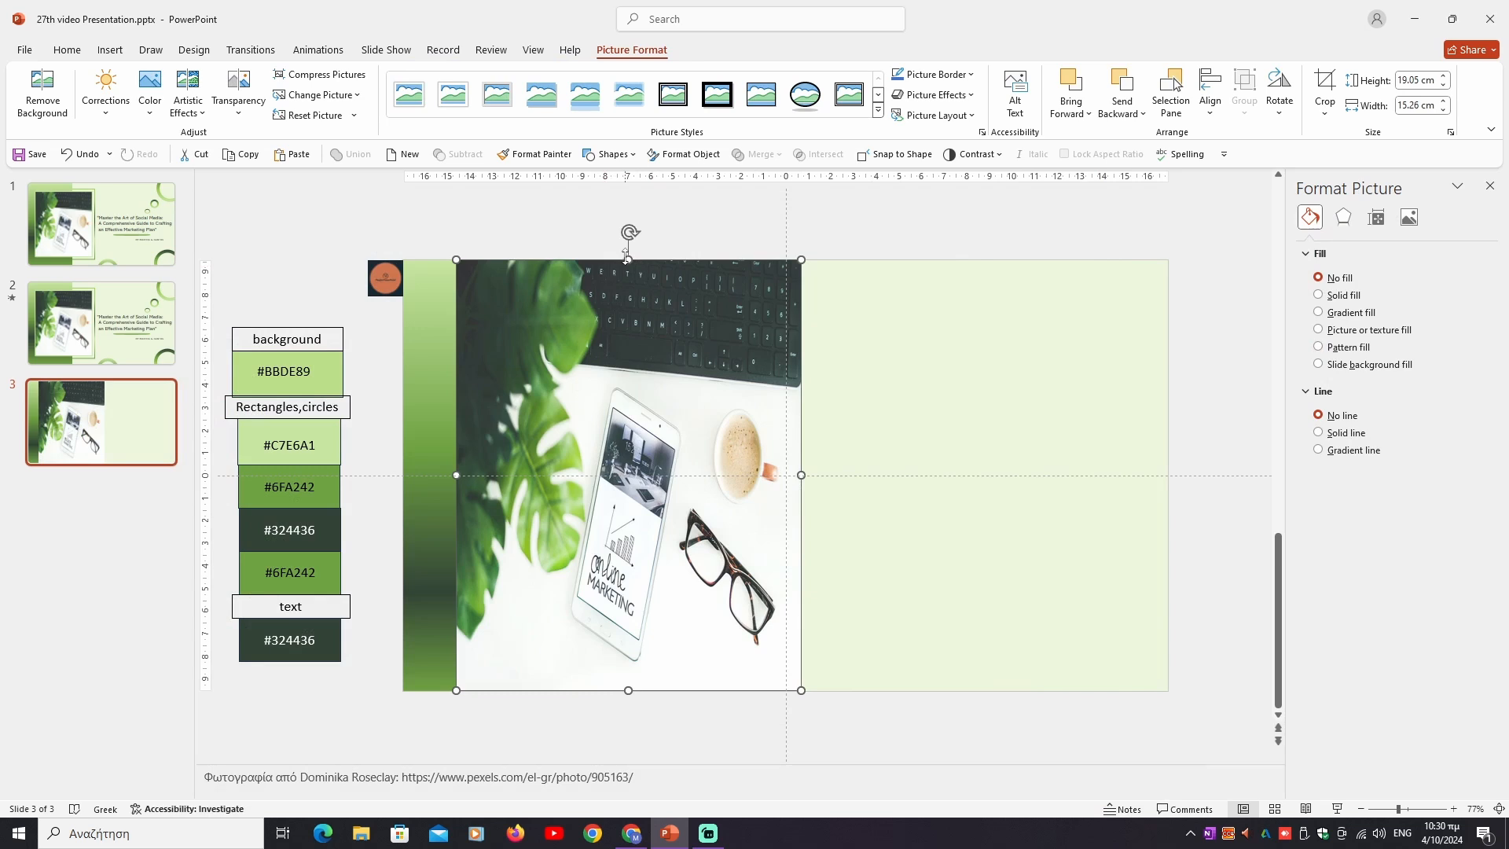
{"action": "left_click_drag", "start_coordinate": [628, 260], "coordinate": [629, 295]}
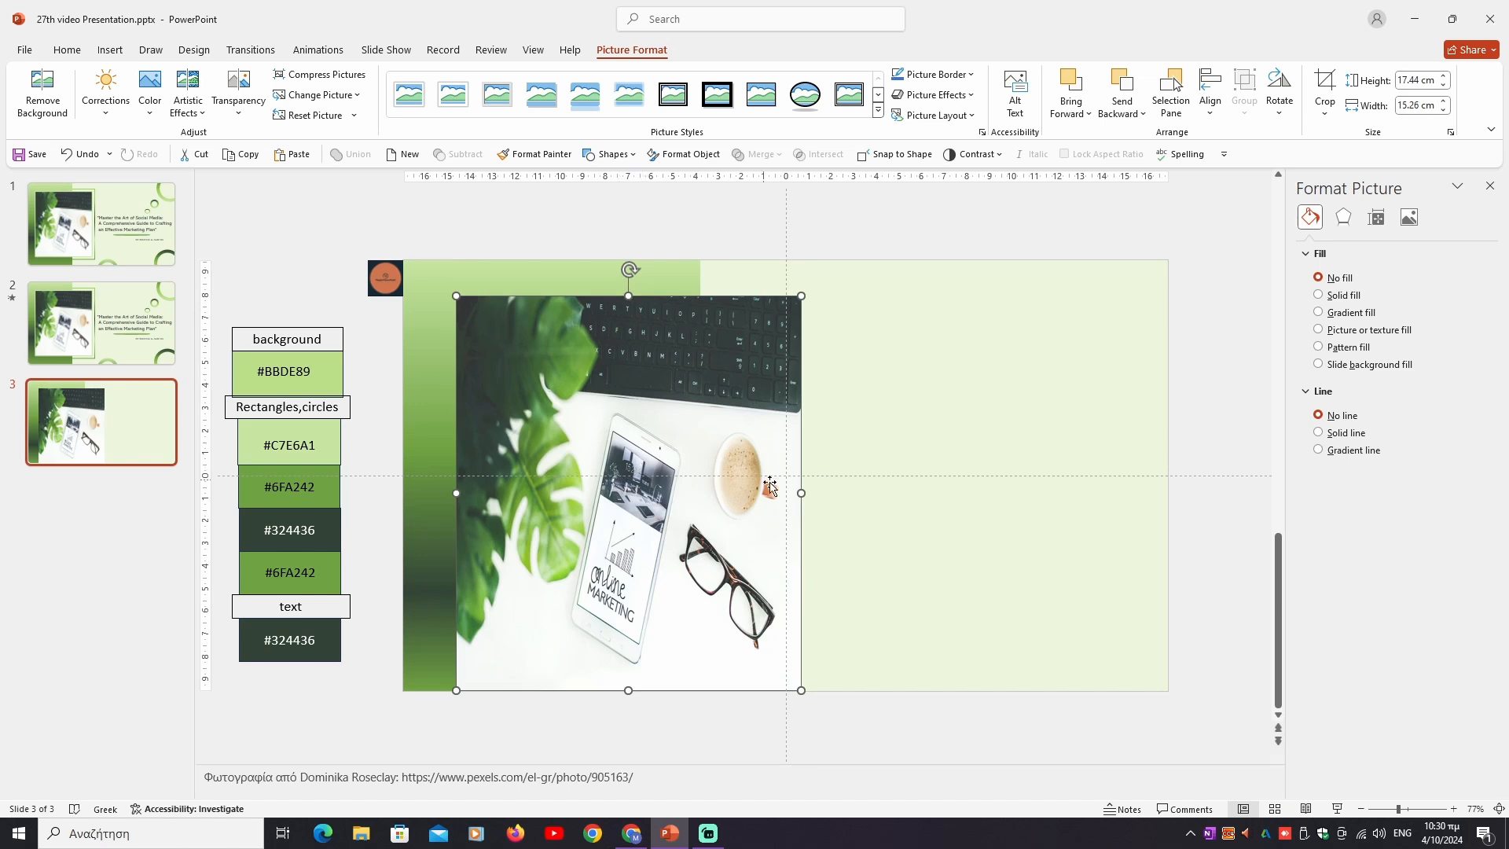
{"action": "left_click_drag", "start_coordinate": [796, 493], "coordinate": [700, 489]}
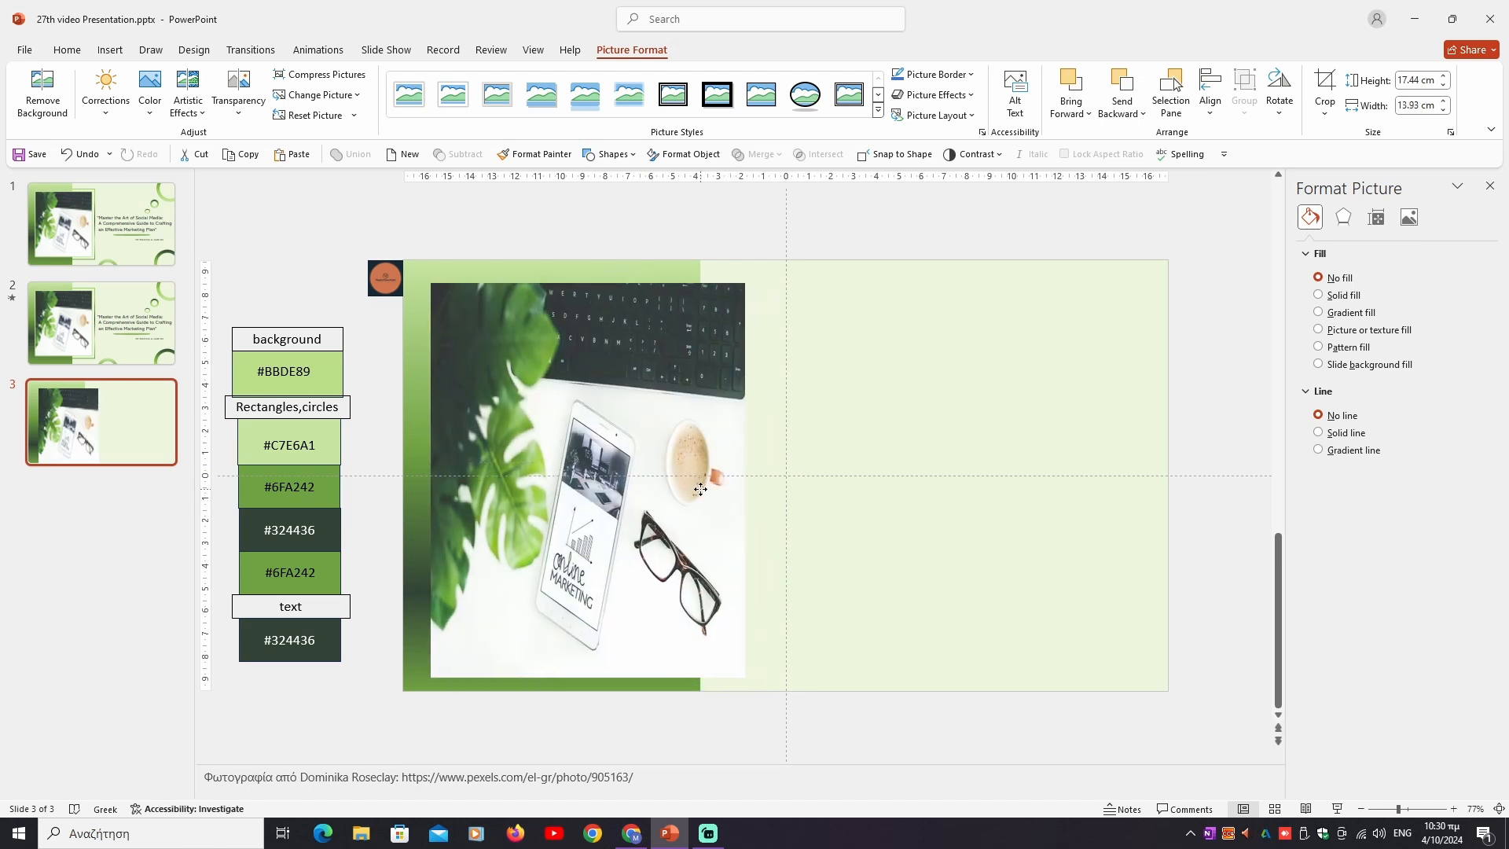
{"action": "left_click_drag", "start_coordinate": [588, 284], "coordinate": [589, 292]}
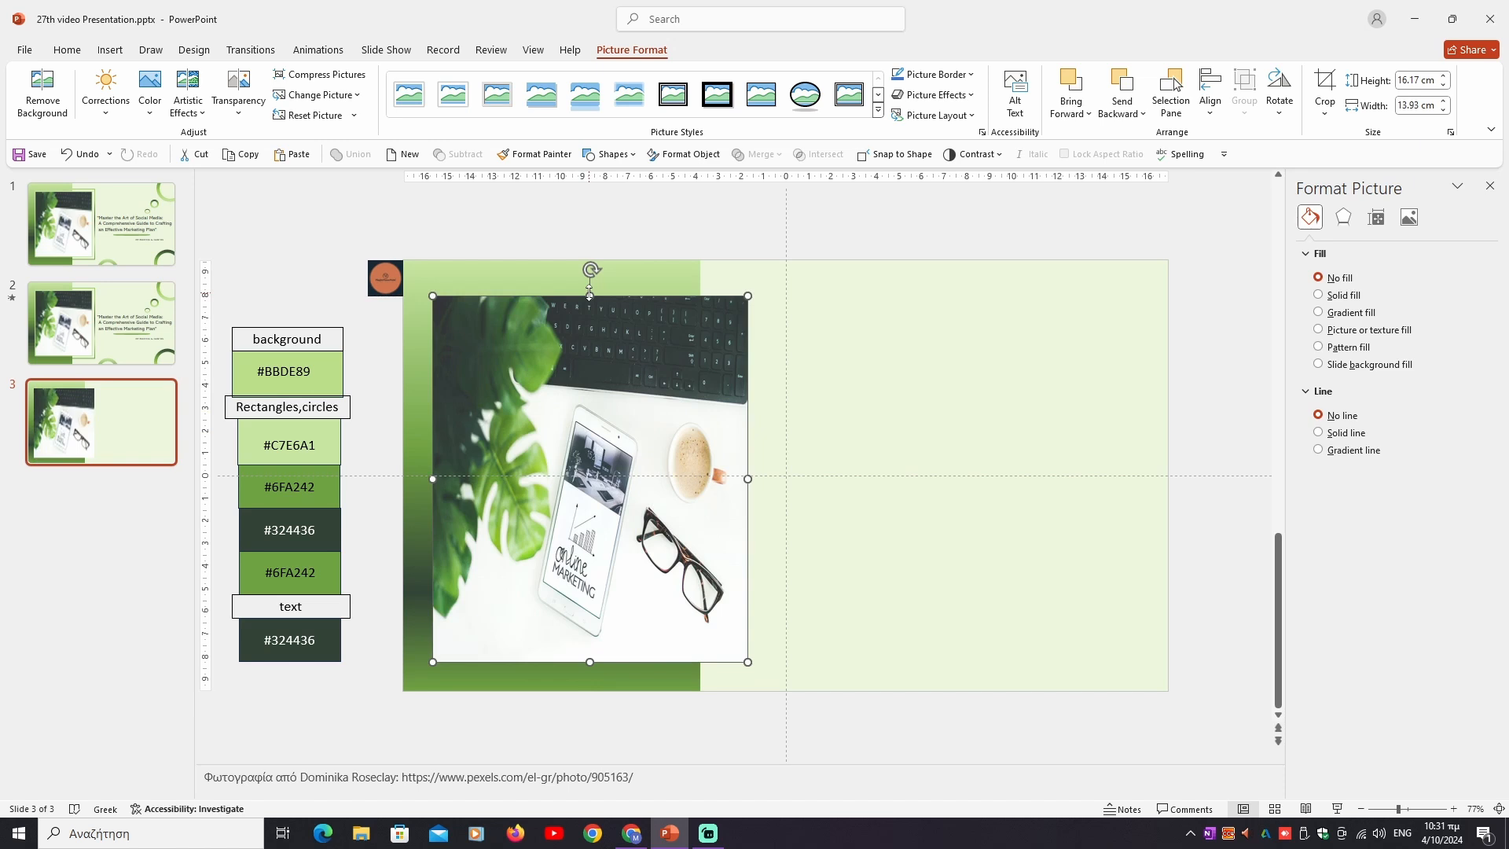
- Draw a rectangle about 18.02 cm high and 15.62 cm wide around the photo as a frame and give it no fill
{"action": "left_click", "coordinate": [110, 51]}
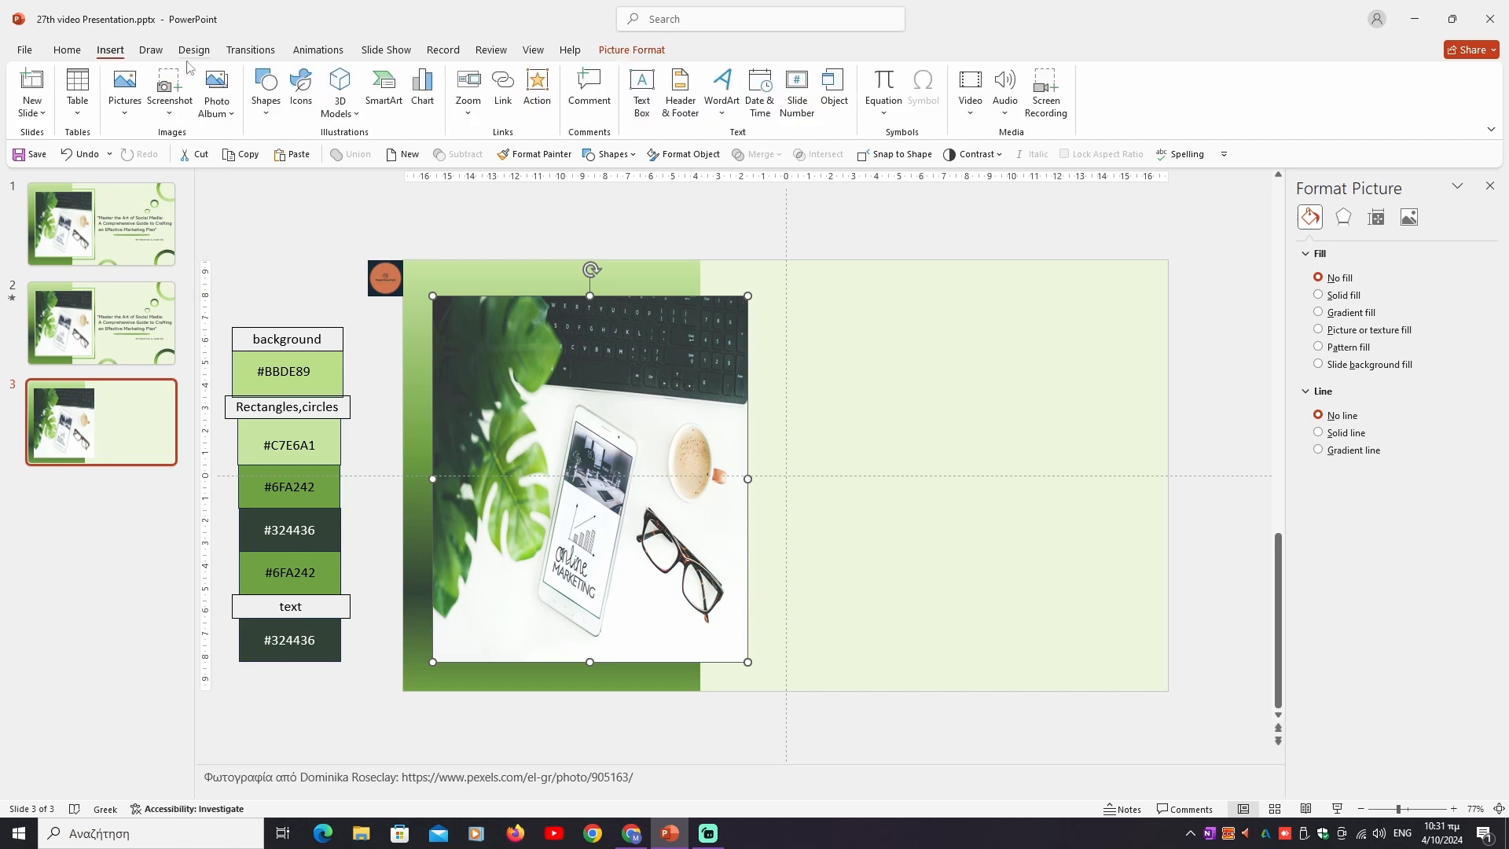
{"action": "left_click", "coordinate": [265, 88]}
{"action": "left_click", "coordinate": [303, 156]}
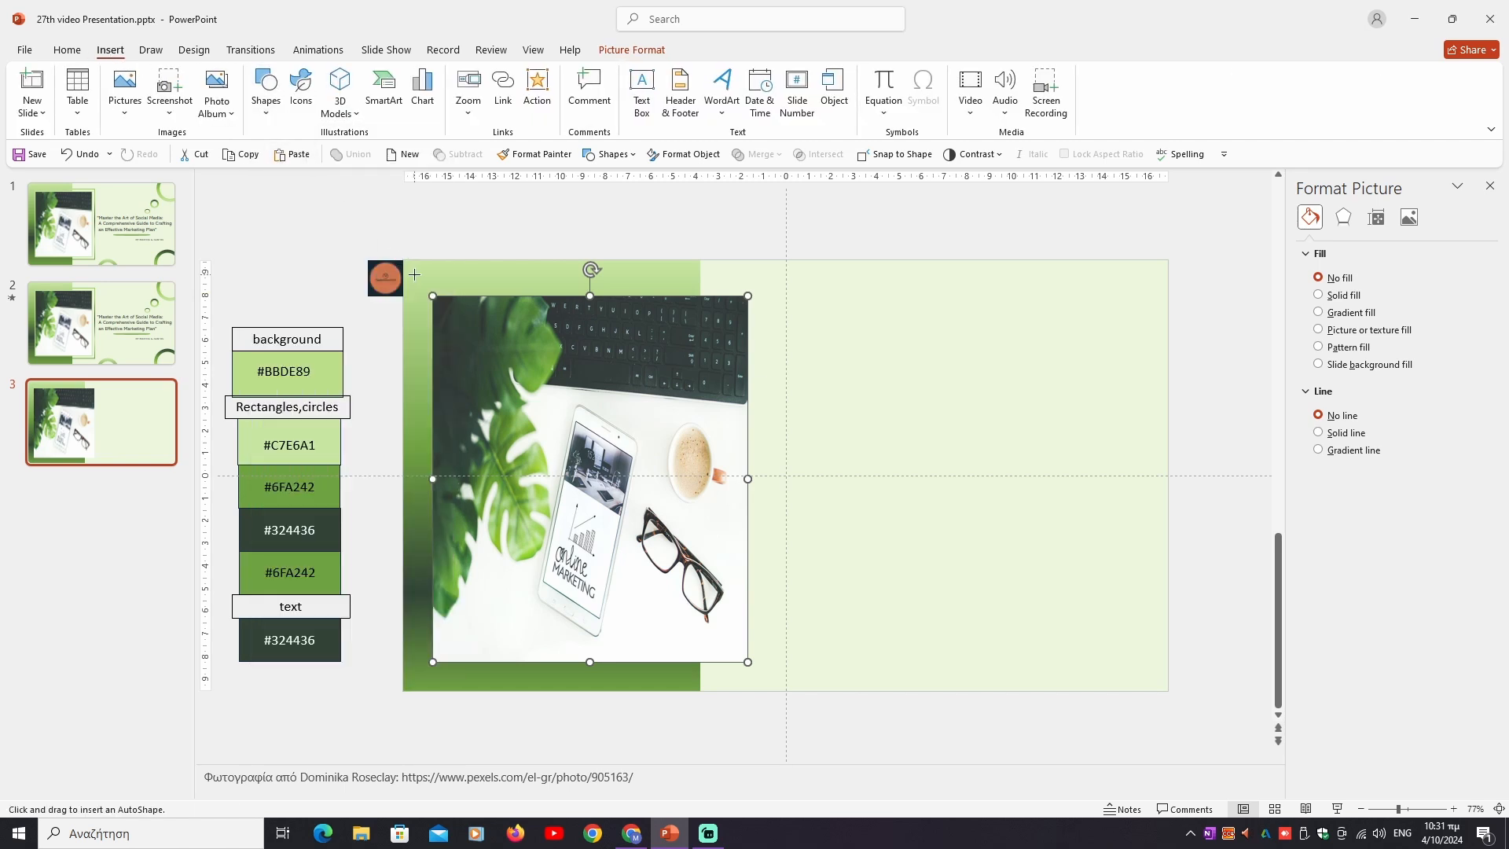
{"action": "left_click_drag", "start_coordinate": [414, 274], "coordinate": [770, 683]}
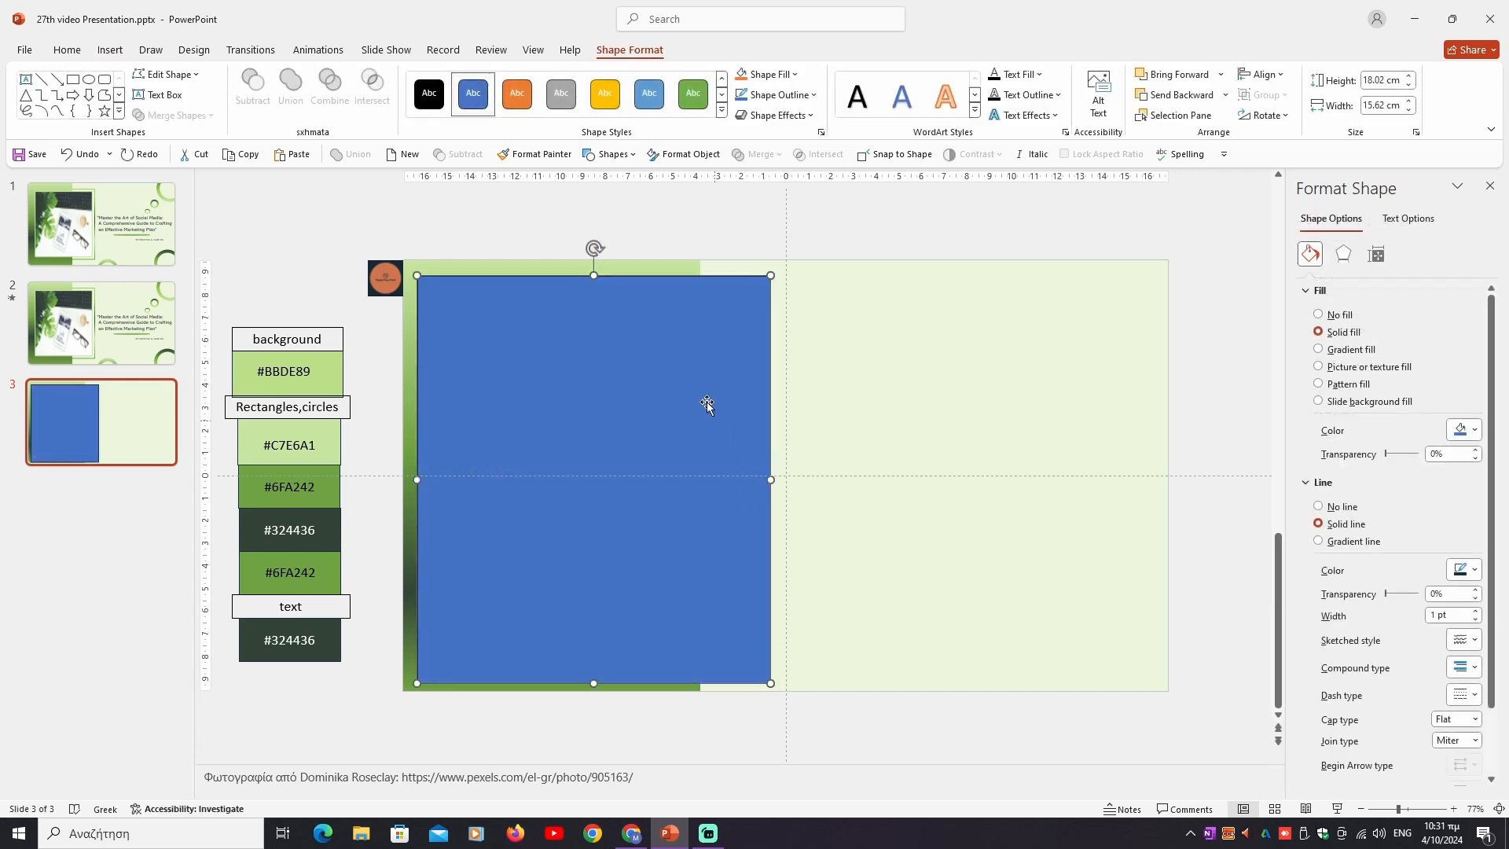
{"action": "left_click", "coordinate": [774, 74]}
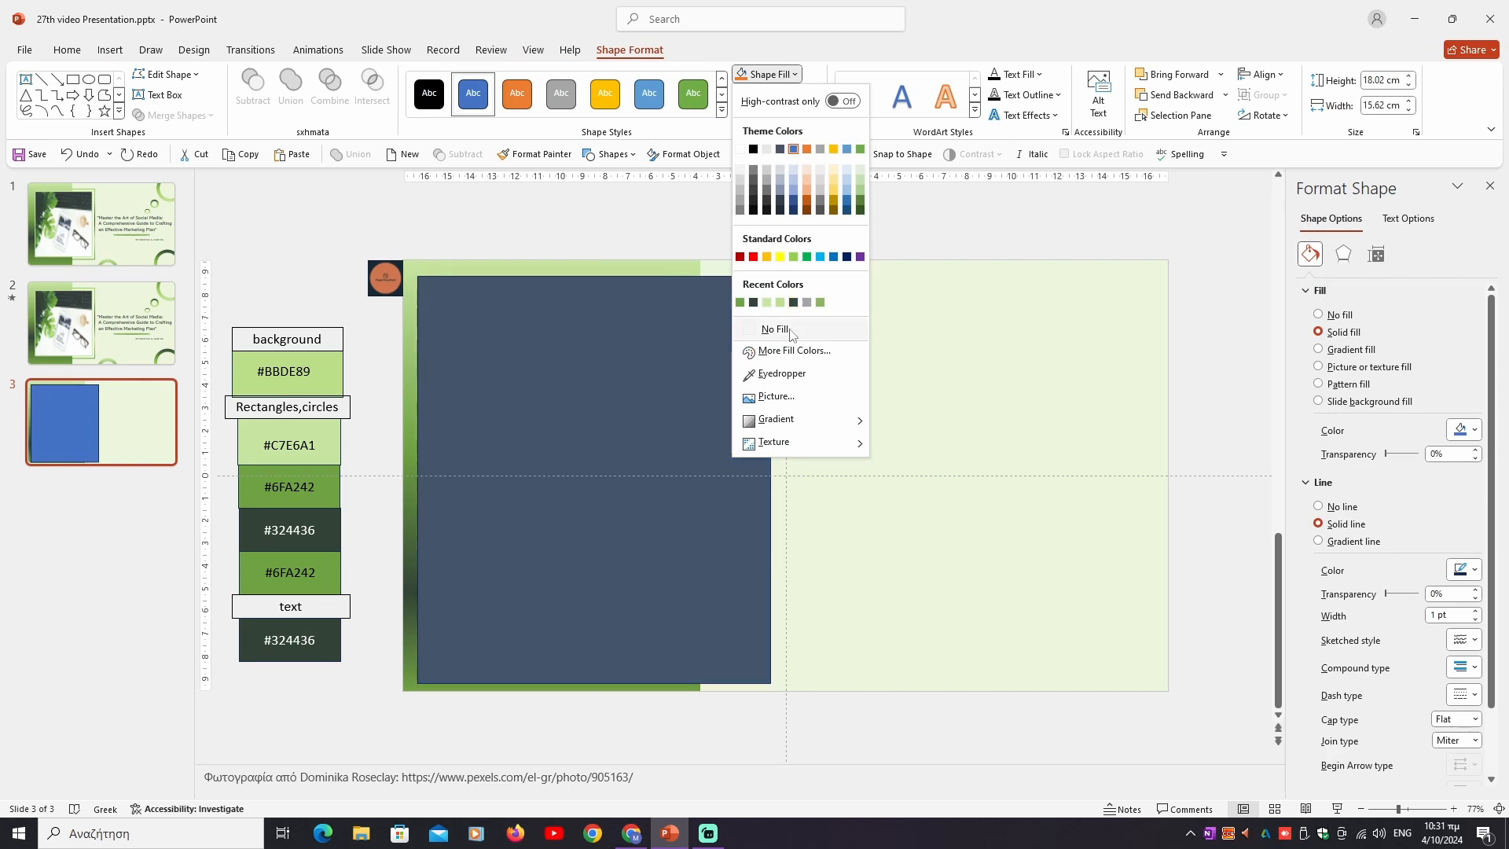
{"action": "left_click", "coordinate": [792, 330]}
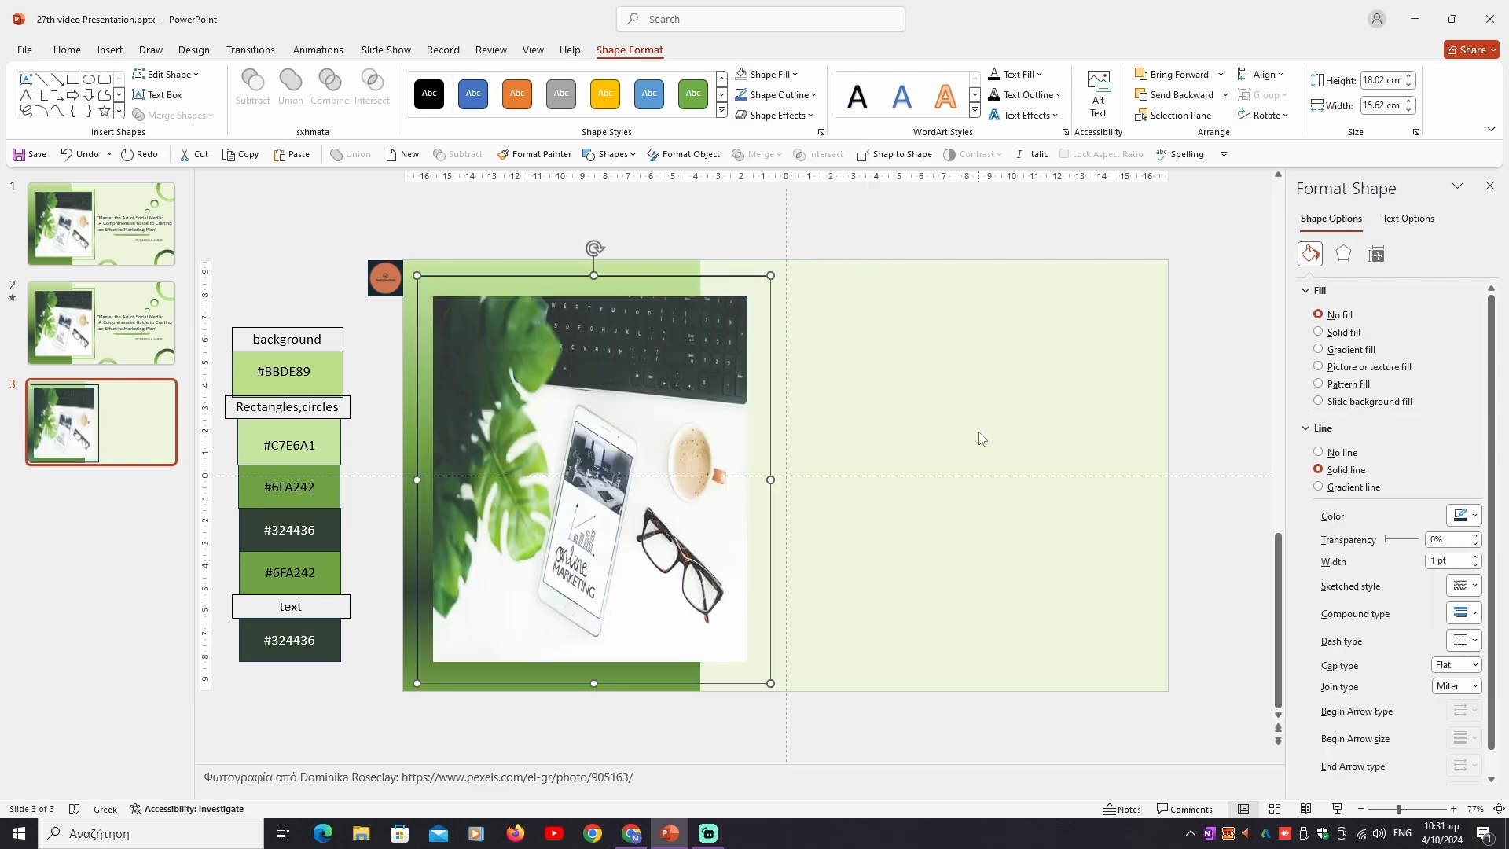
{"action": "left_click", "coordinate": [1485, 189]}
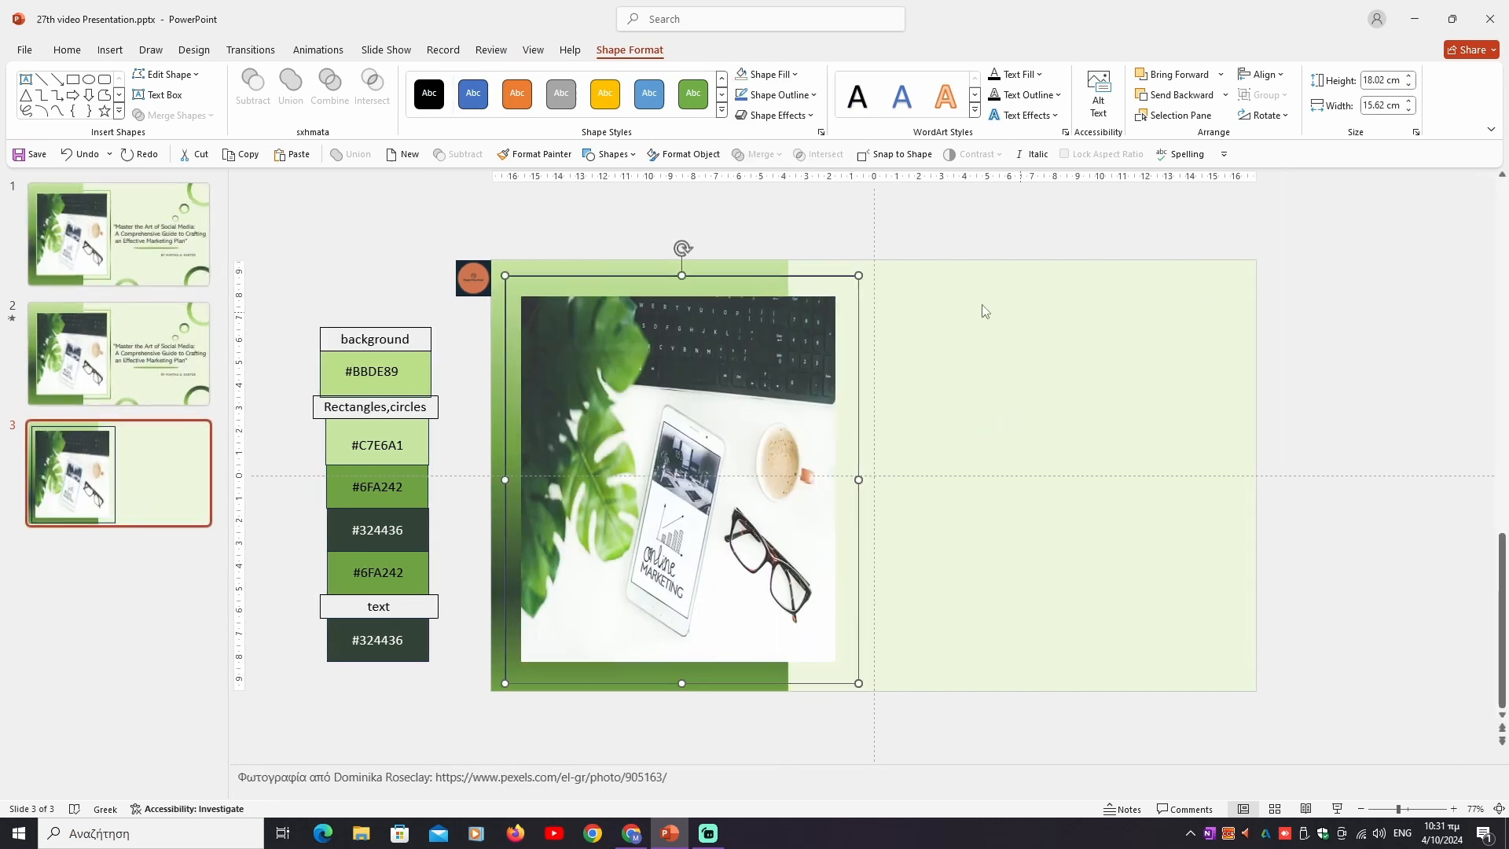
- Give the frame around the photo a gradient line and space its two middle gradient stops roughly evenly
{"action": "right_click", "coordinate": [798, 276]}
{"action": "left_click", "coordinate": [860, 685]}
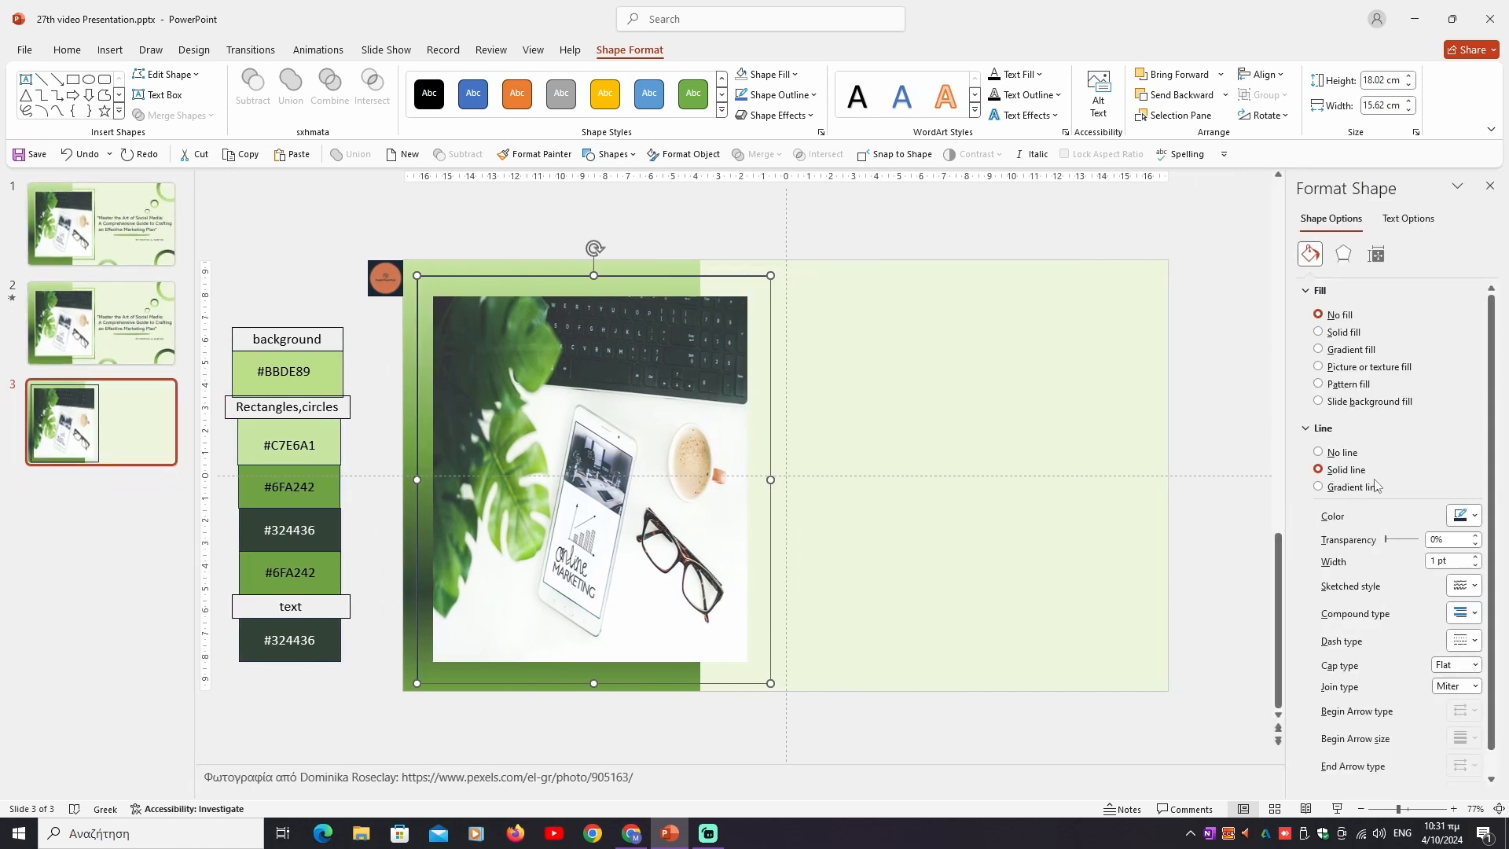
{"action": "left_click", "coordinate": [1319, 487]}
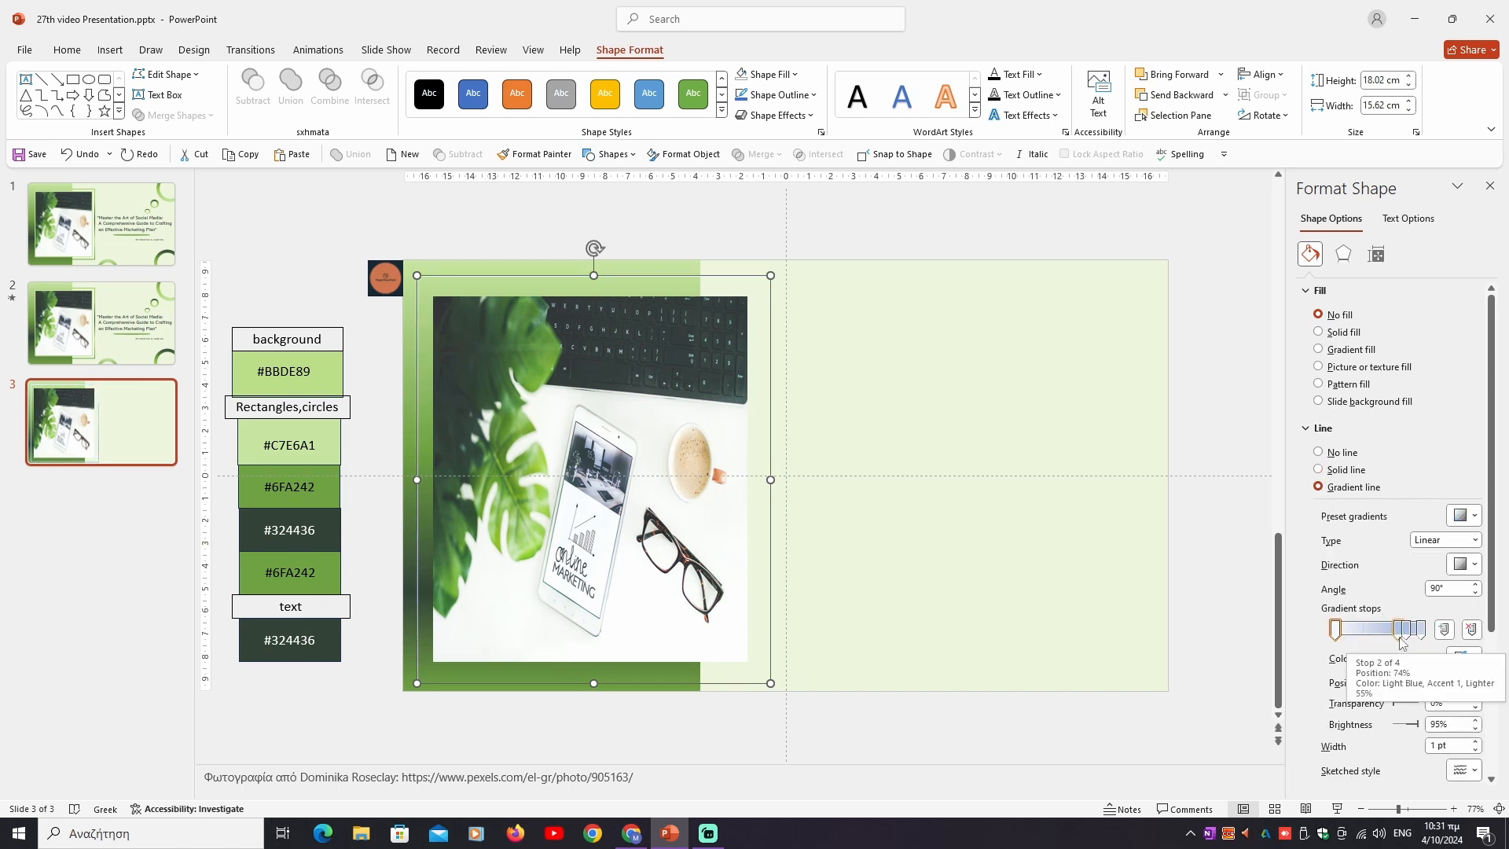
{"action": "mouse_move", "coordinate": [1401, 633]}
{"action": "left_mouse_down"}
{"action": "mouse_move", "coordinate": [1368, 632]}
{"action": "mouse_move", "coordinate": [1393, 635]}
{"action": "left_mouse_up"}
- Set the first gradient stop of the frame's line to the colour sampled from the #C7E6A1 swatch
{"action": "left_click", "coordinate": [1334, 631]}
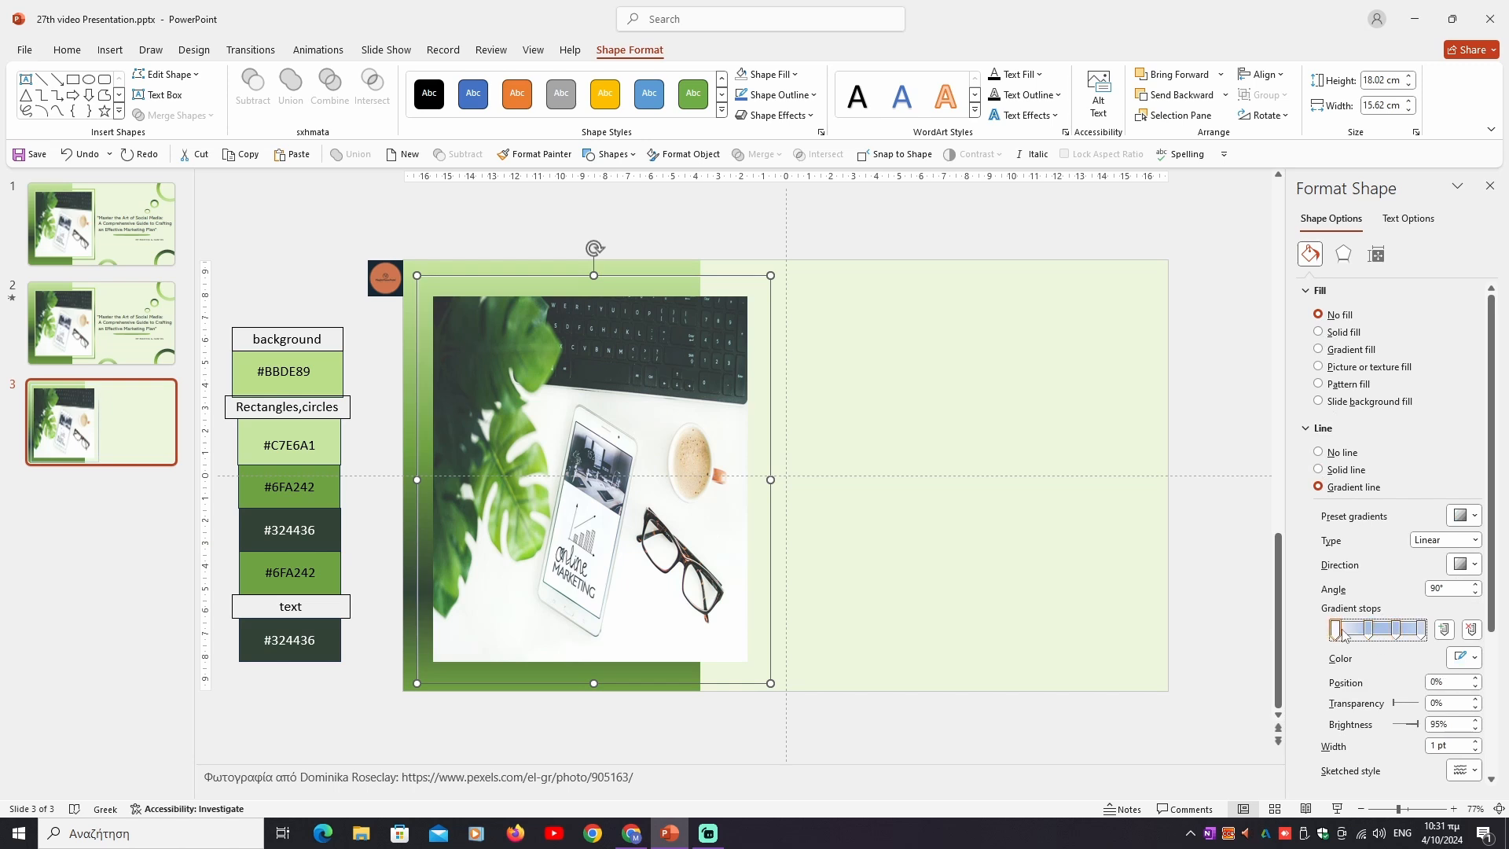
{"action": "left_click", "coordinate": [1463, 657]}
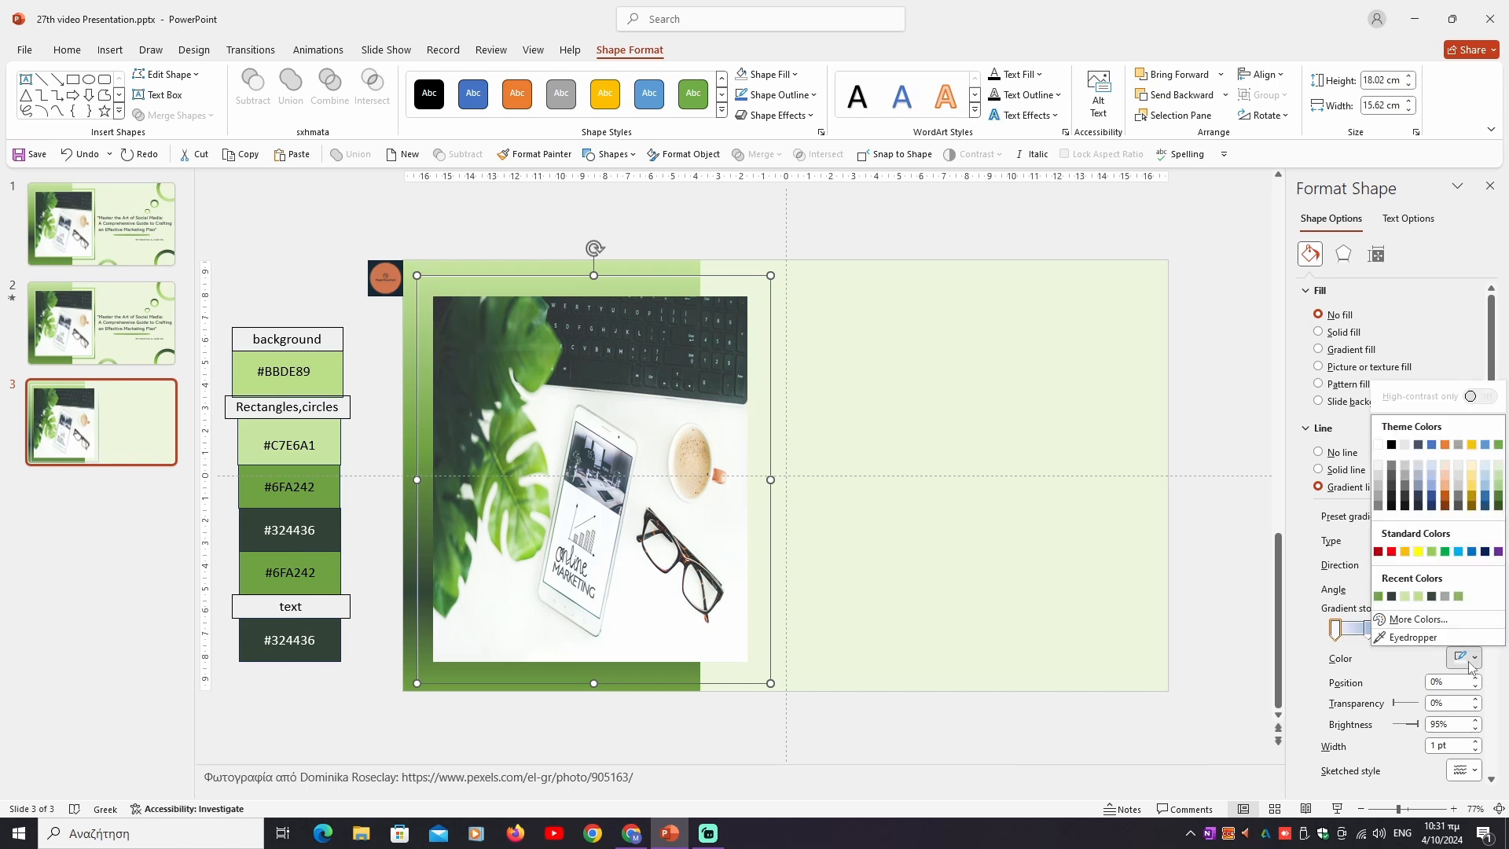
{"action": "left_click", "coordinate": [1412, 646]}
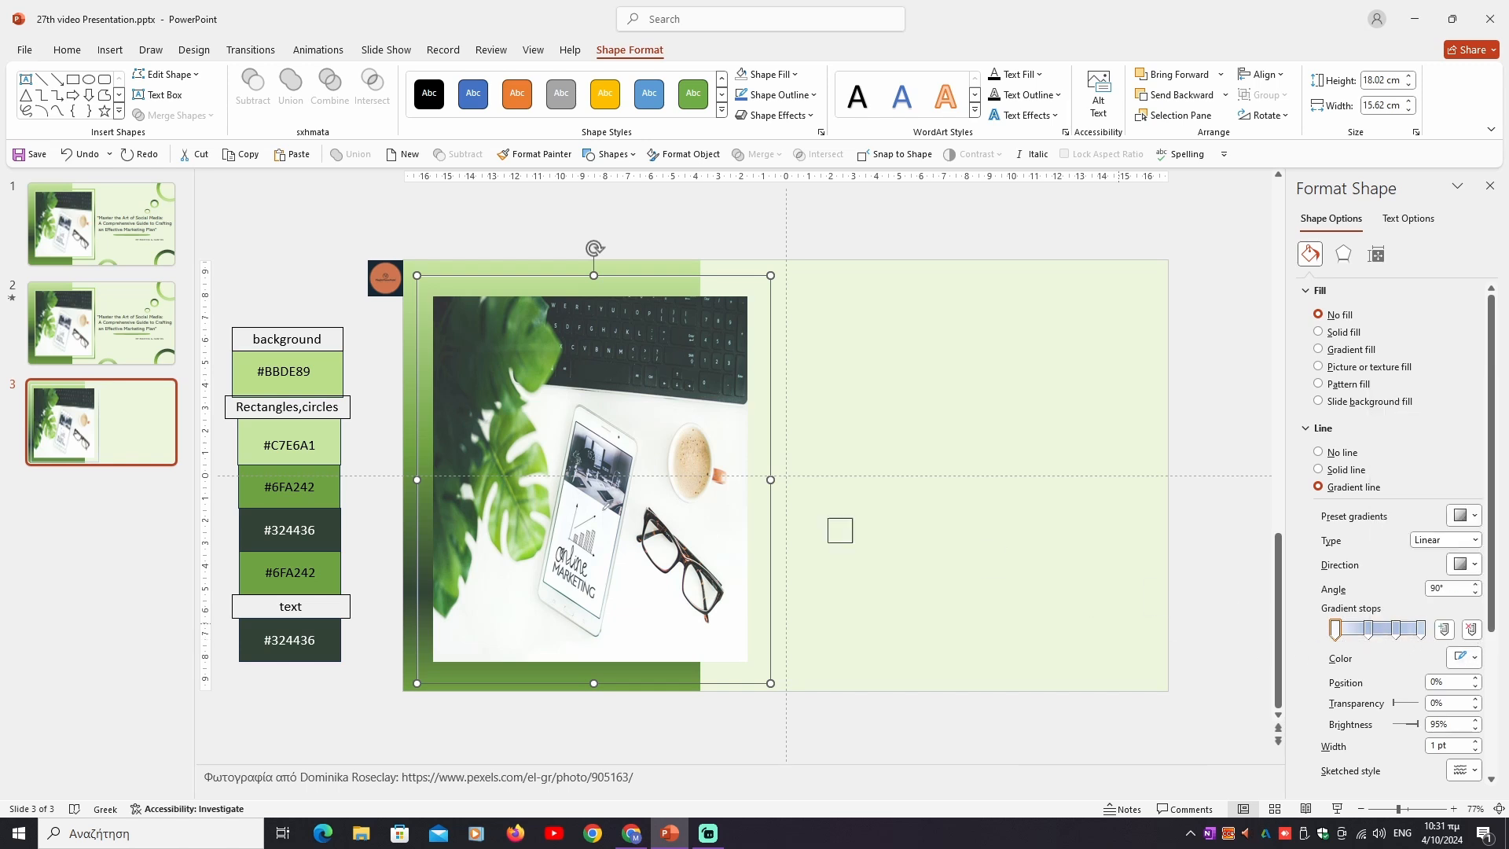
{"action": "left_click", "coordinate": [323, 429]}
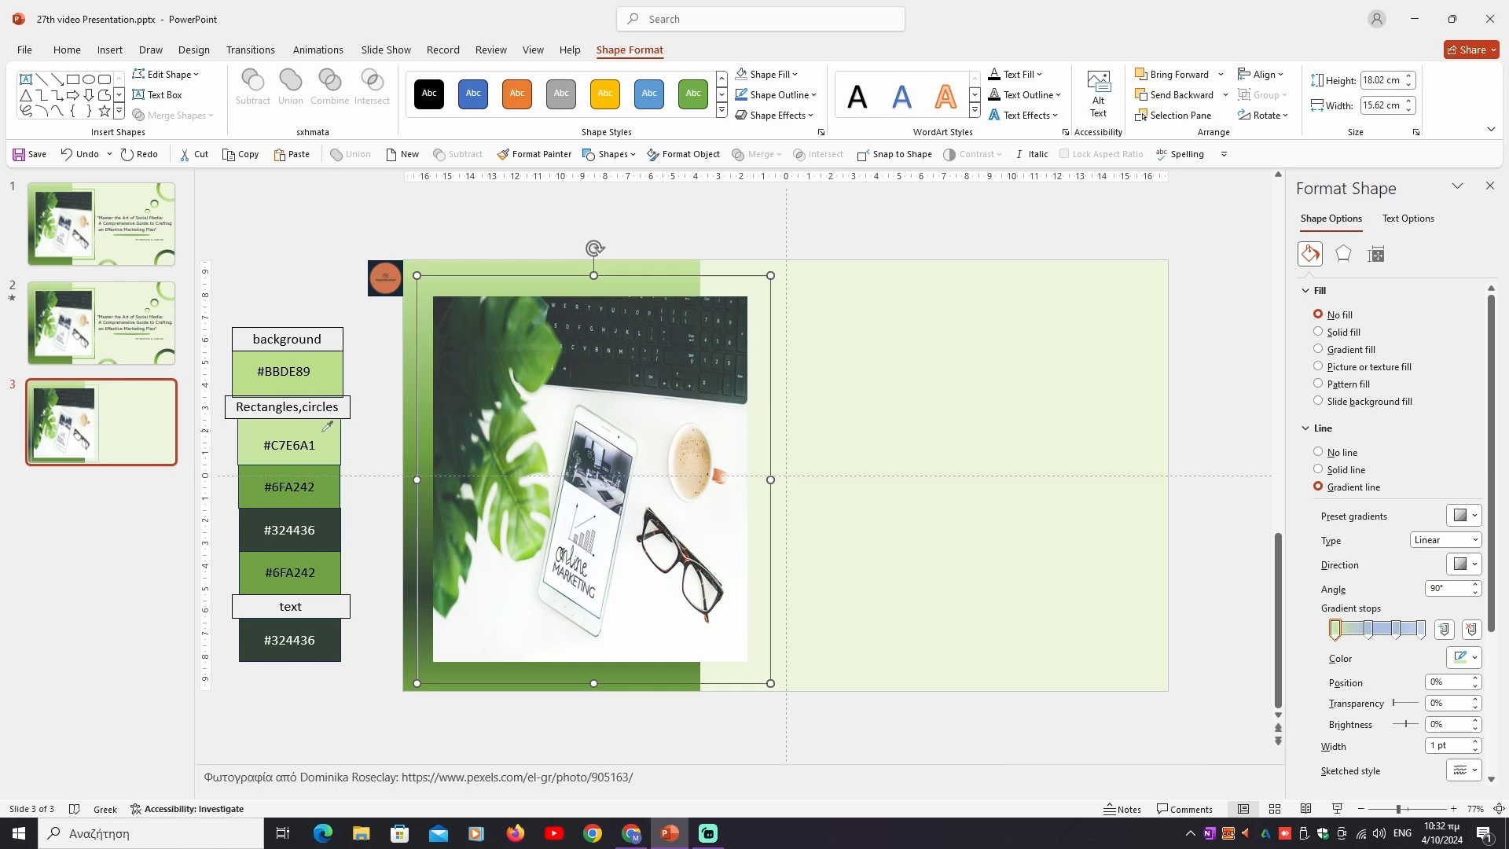
- Colour the frame line's second gradient stop from the #6FA242 swatch and its third stop from the #324436 swatch
{"action": "left_click", "coordinate": [1368, 627]}
{"action": "left_click", "coordinate": [1475, 660]}
{"action": "left_click", "coordinate": [1383, 645]}
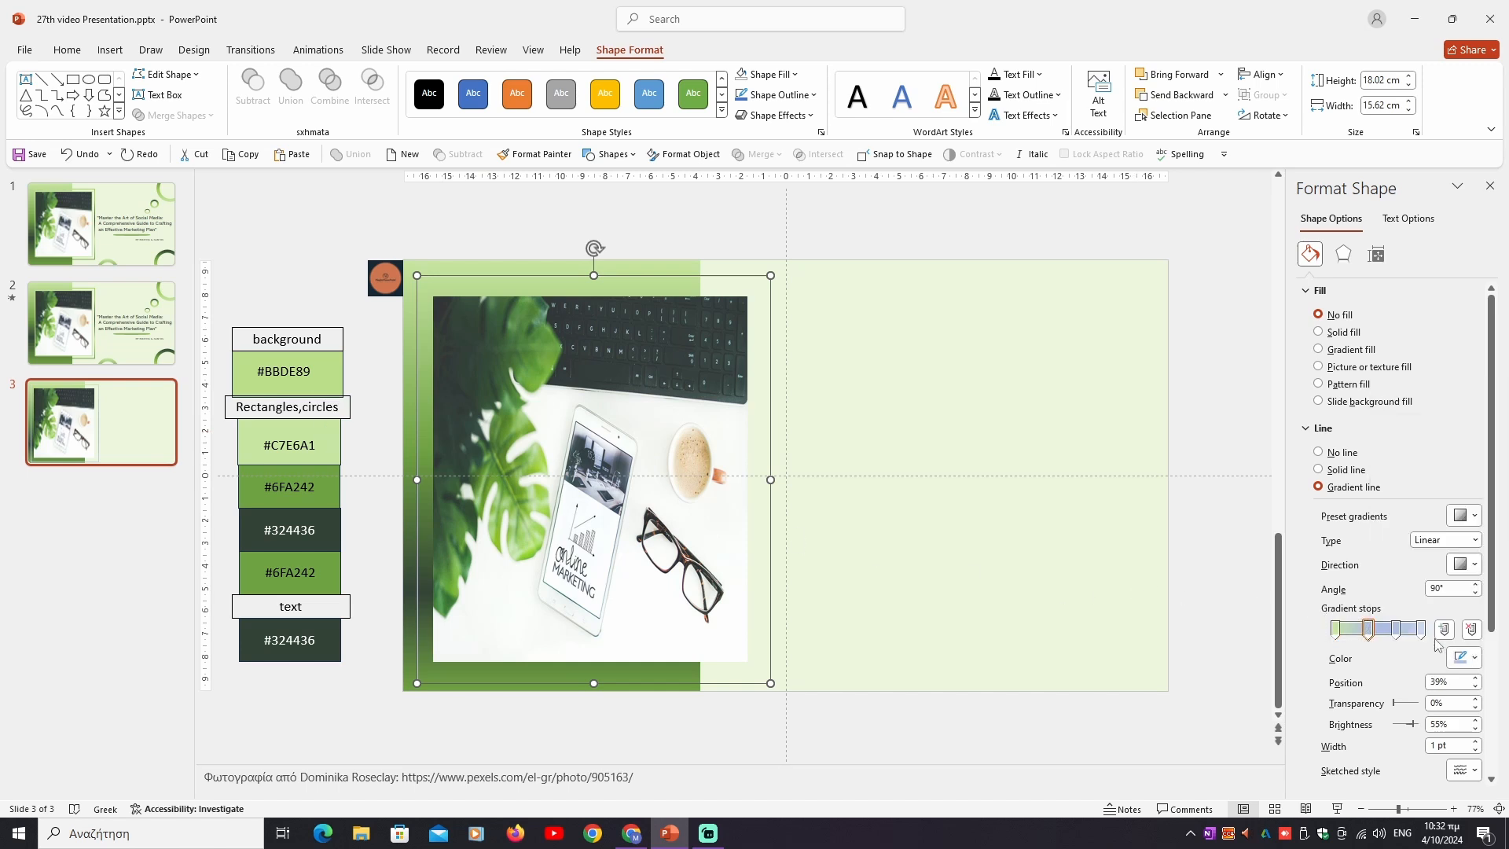
{"action": "left_click", "coordinate": [333, 478]}
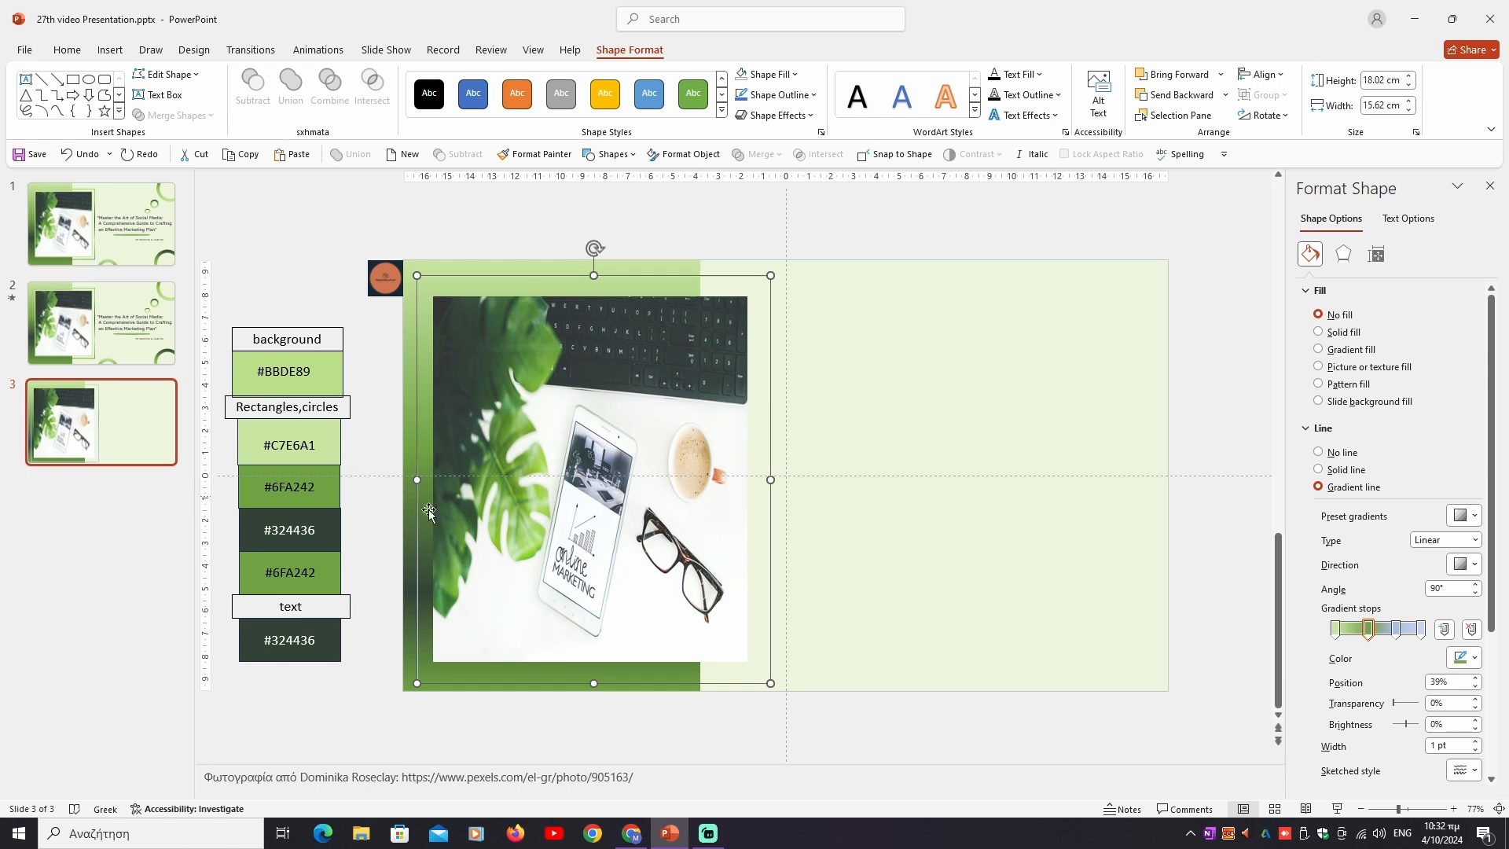
{"action": "left_click", "coordinate": [1397, 629]}
{"action": "left_click", "coordinate": [1463, 657]}
{"action": "left_click", "coordinate": [1415, 637]}
{"action": "left_click", "coordinate": [331, 533]}
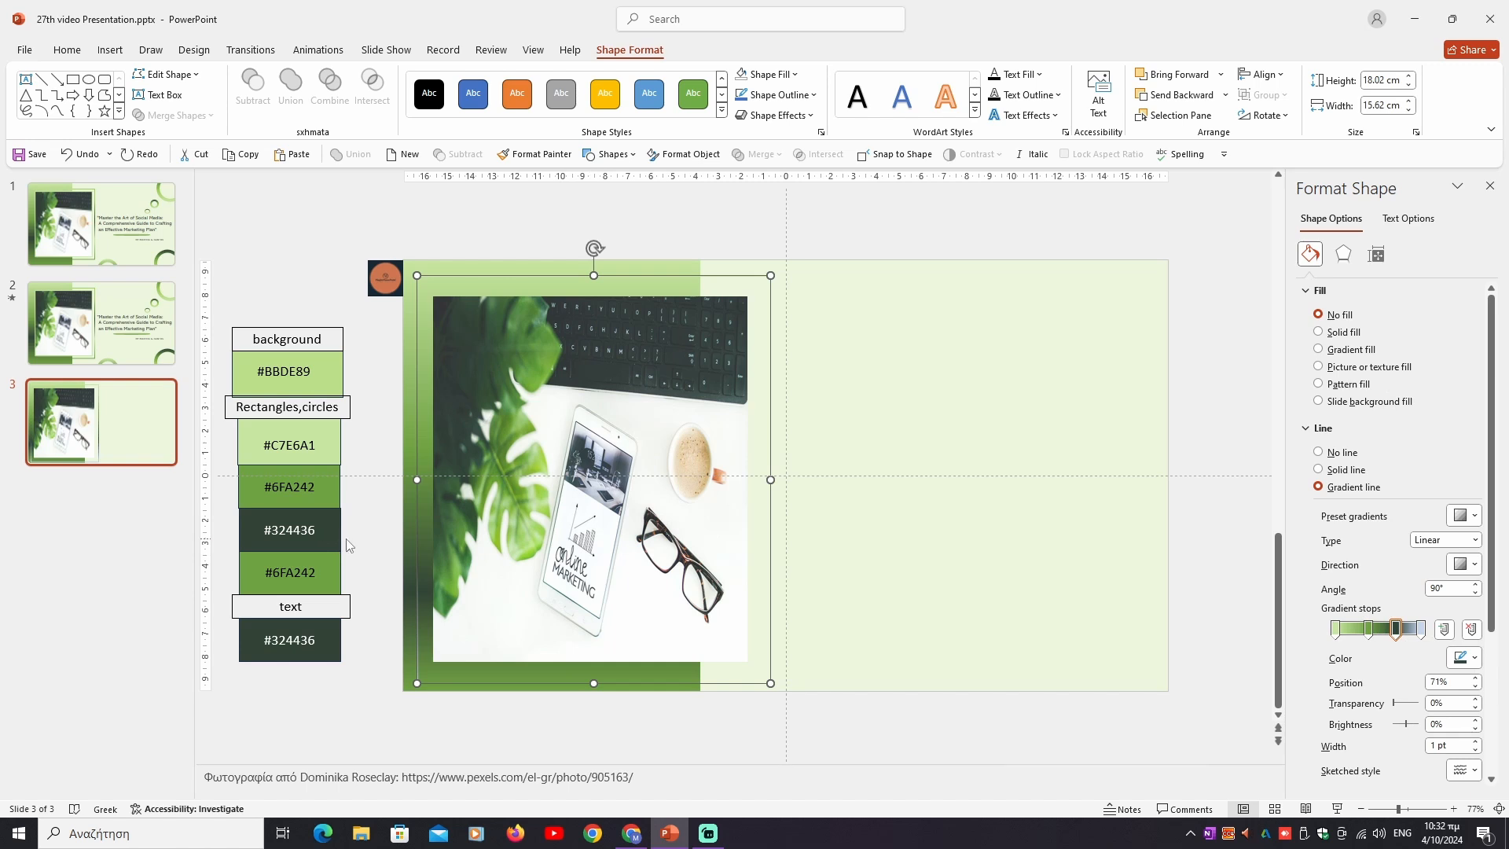
- Set the frame line's last gradient stop to the colour sampled from the lower #6FA242 swatch and the line width to 4 pt
{"action": "left_click", "coordinate": [1419, 629]}
{"action": "left_click", "coordinate": [1463, 658]}
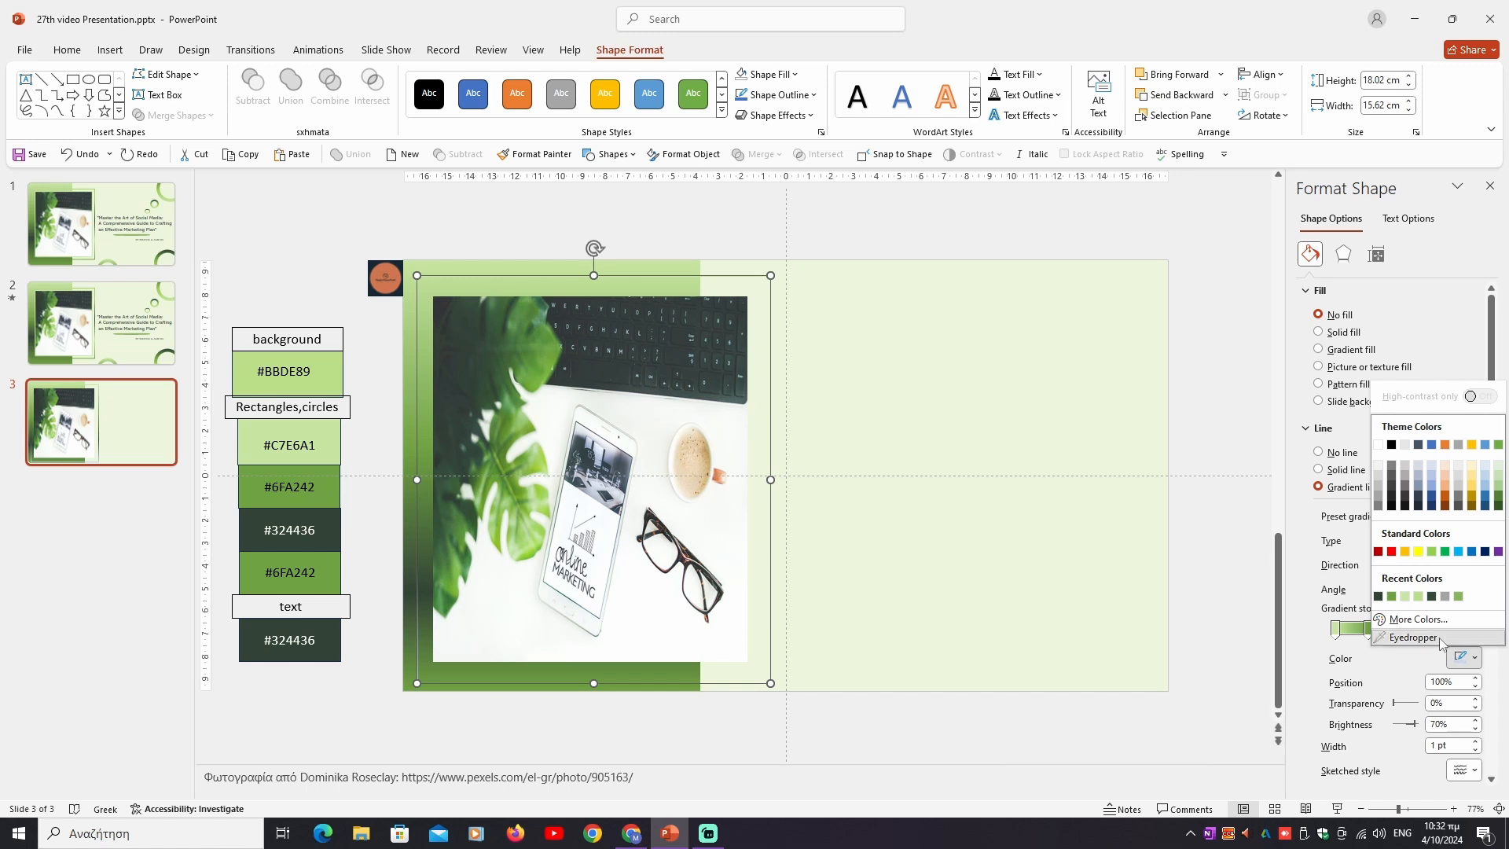
{"action": "left_click", "coordinate": [1439, 637]}
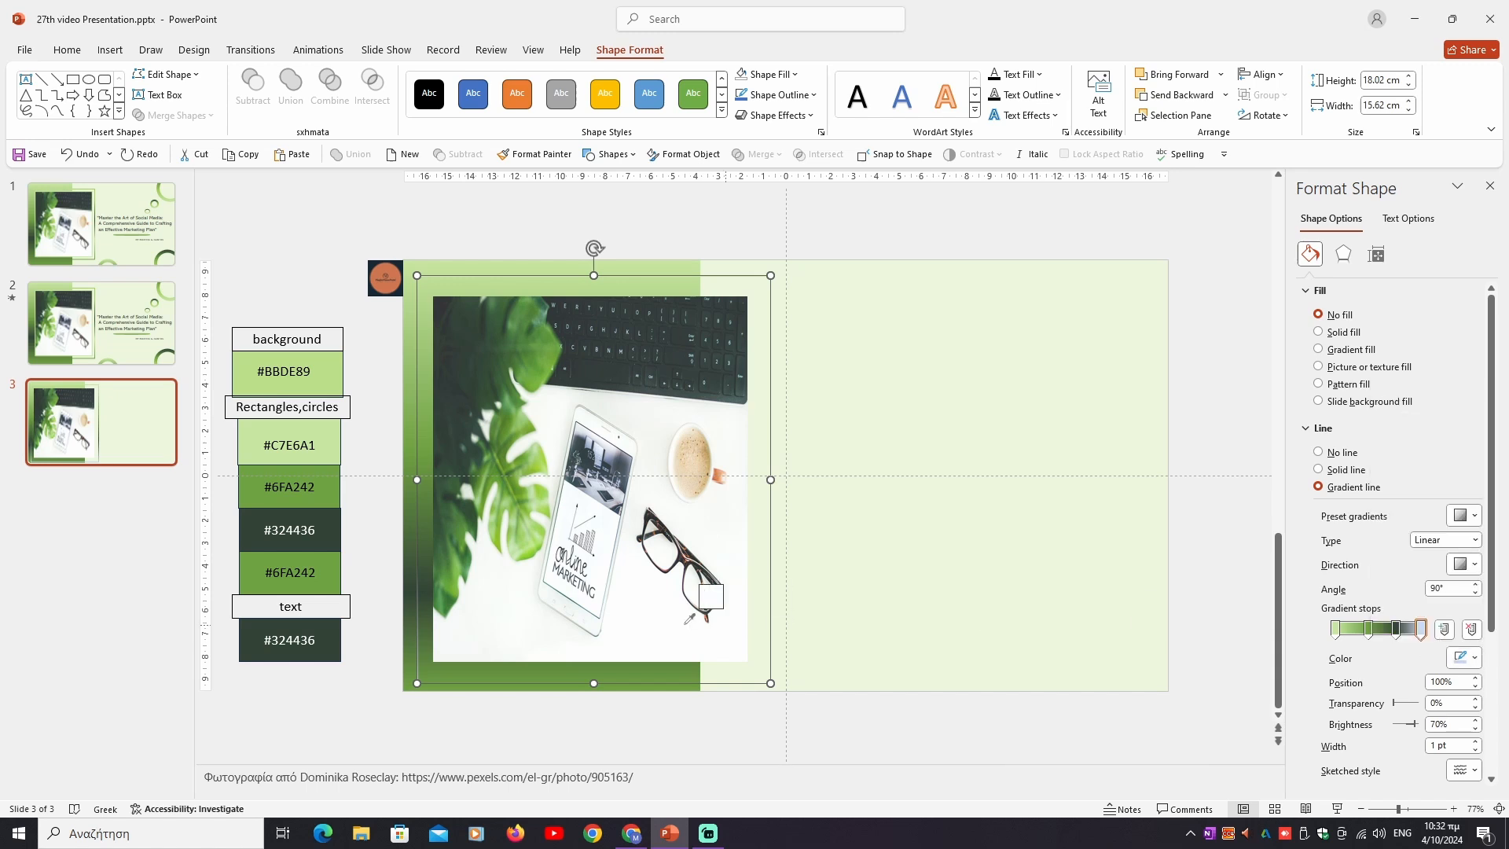
{"action": "left_click", "coordinate": [334, 575]}
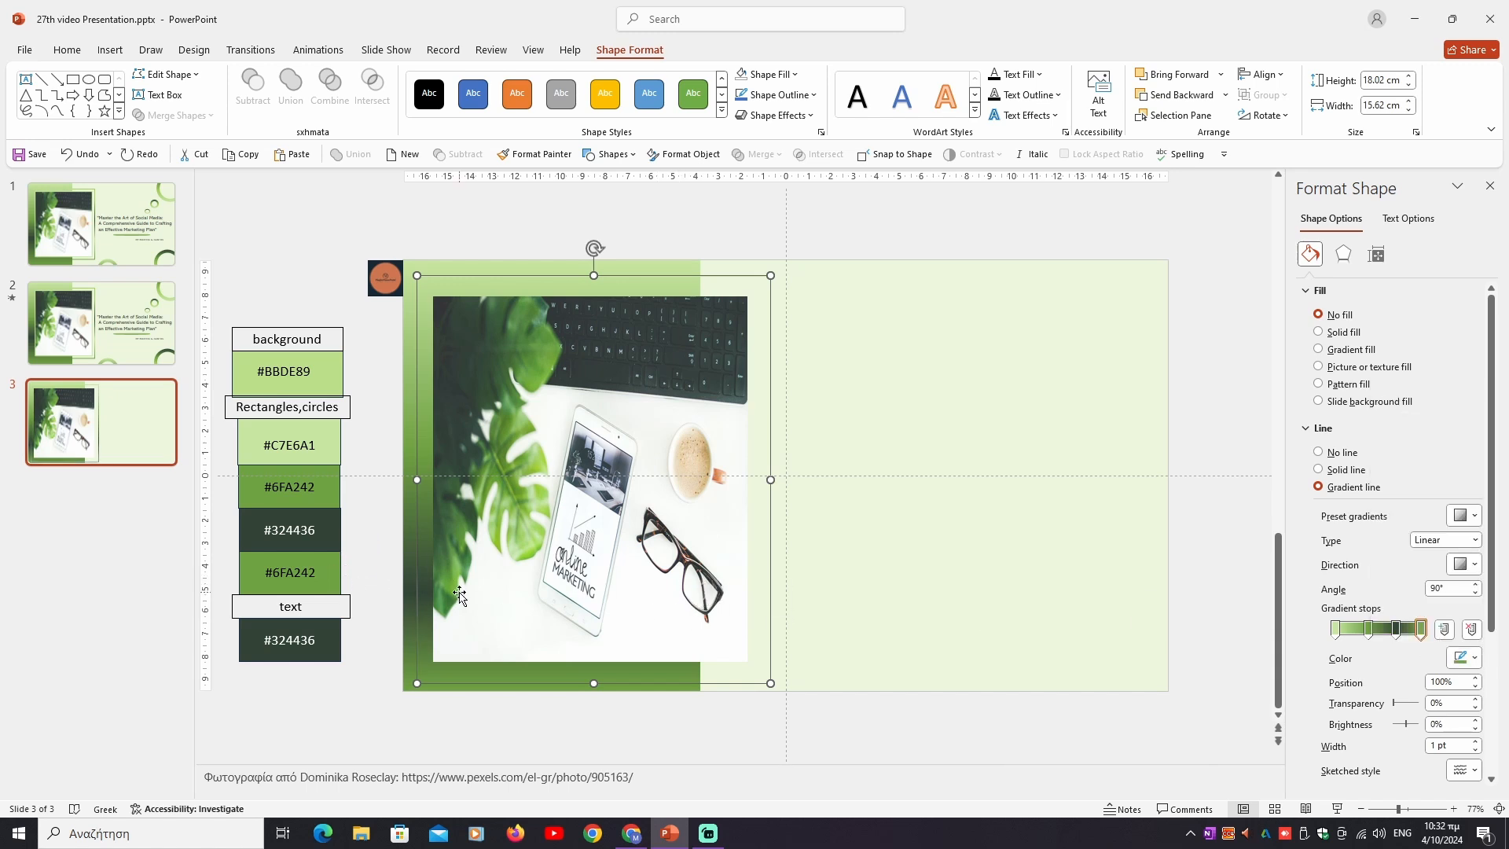
{"action": "double_click", "coordinate": [1428, 748]}
{"action": "type", "text": "4"}
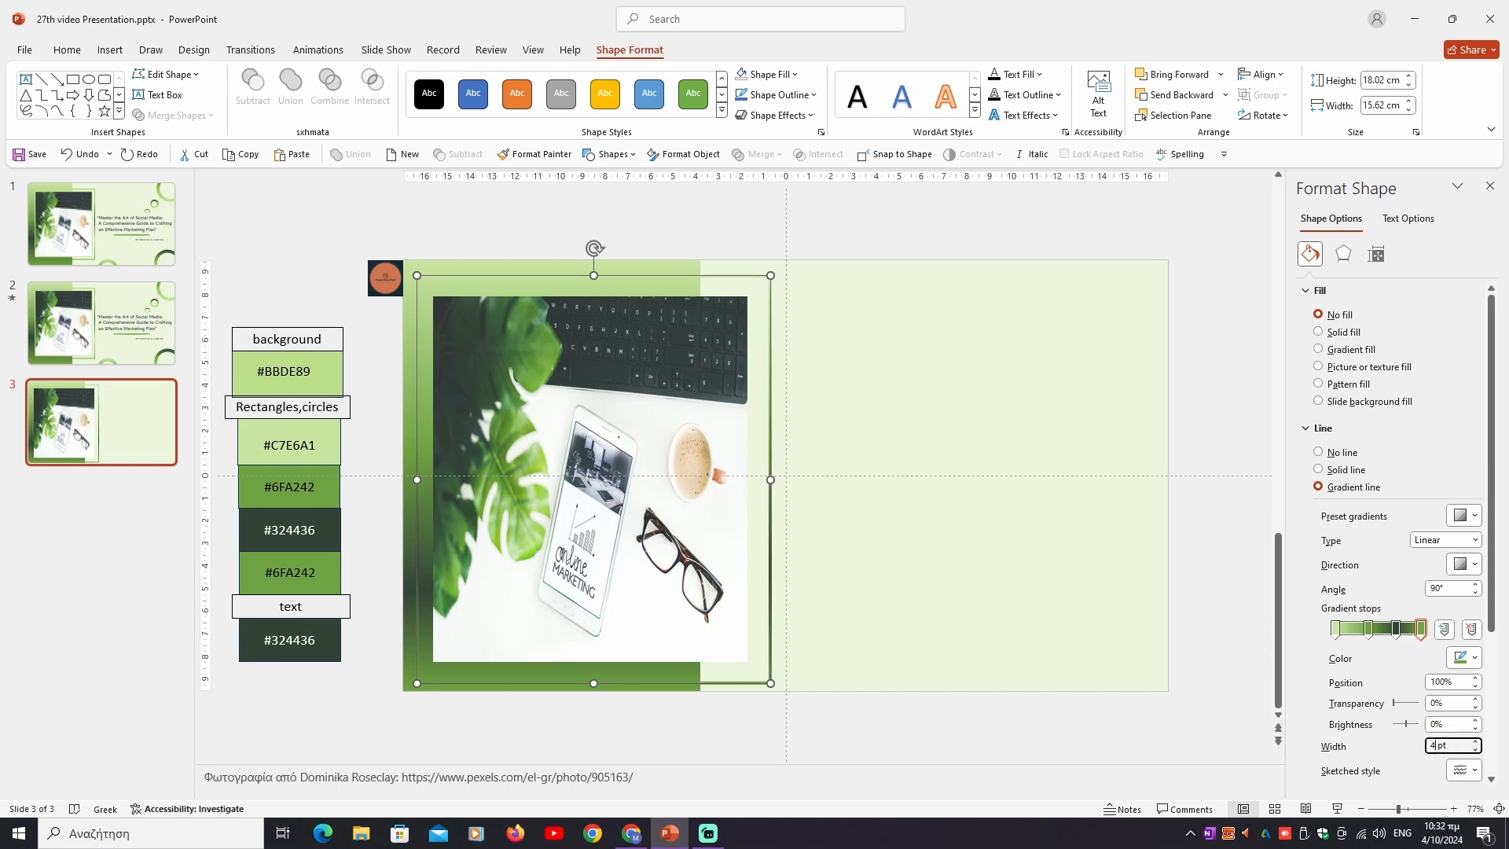
{"action": "left_click", "coordinate": [943, 662]}
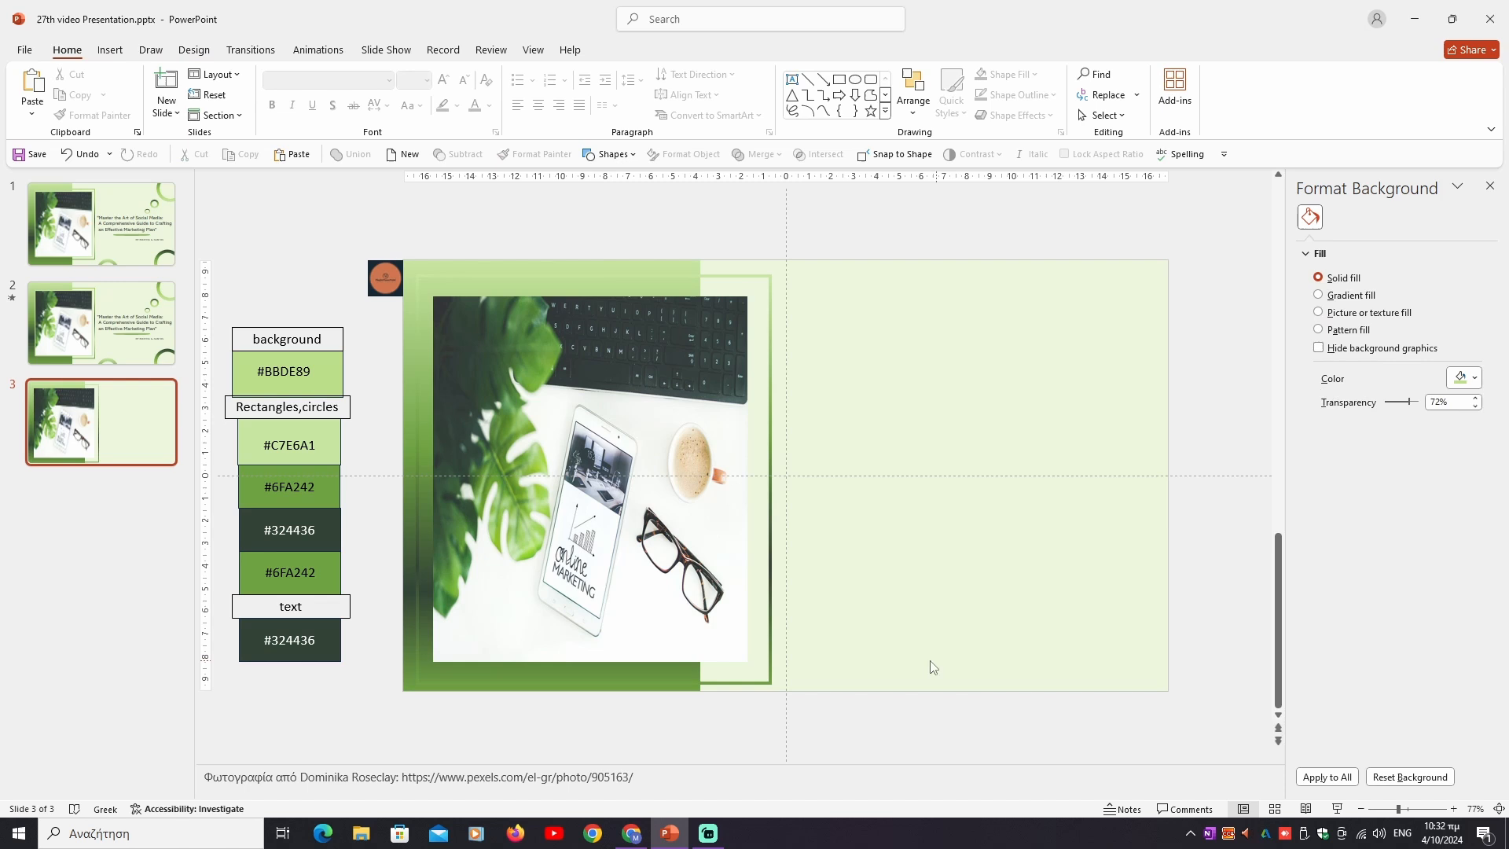
- Align the frame and the photo to each other by their horizontal centres and vertical middles
{"action": "left_click", "coordinate": [770, 640]}
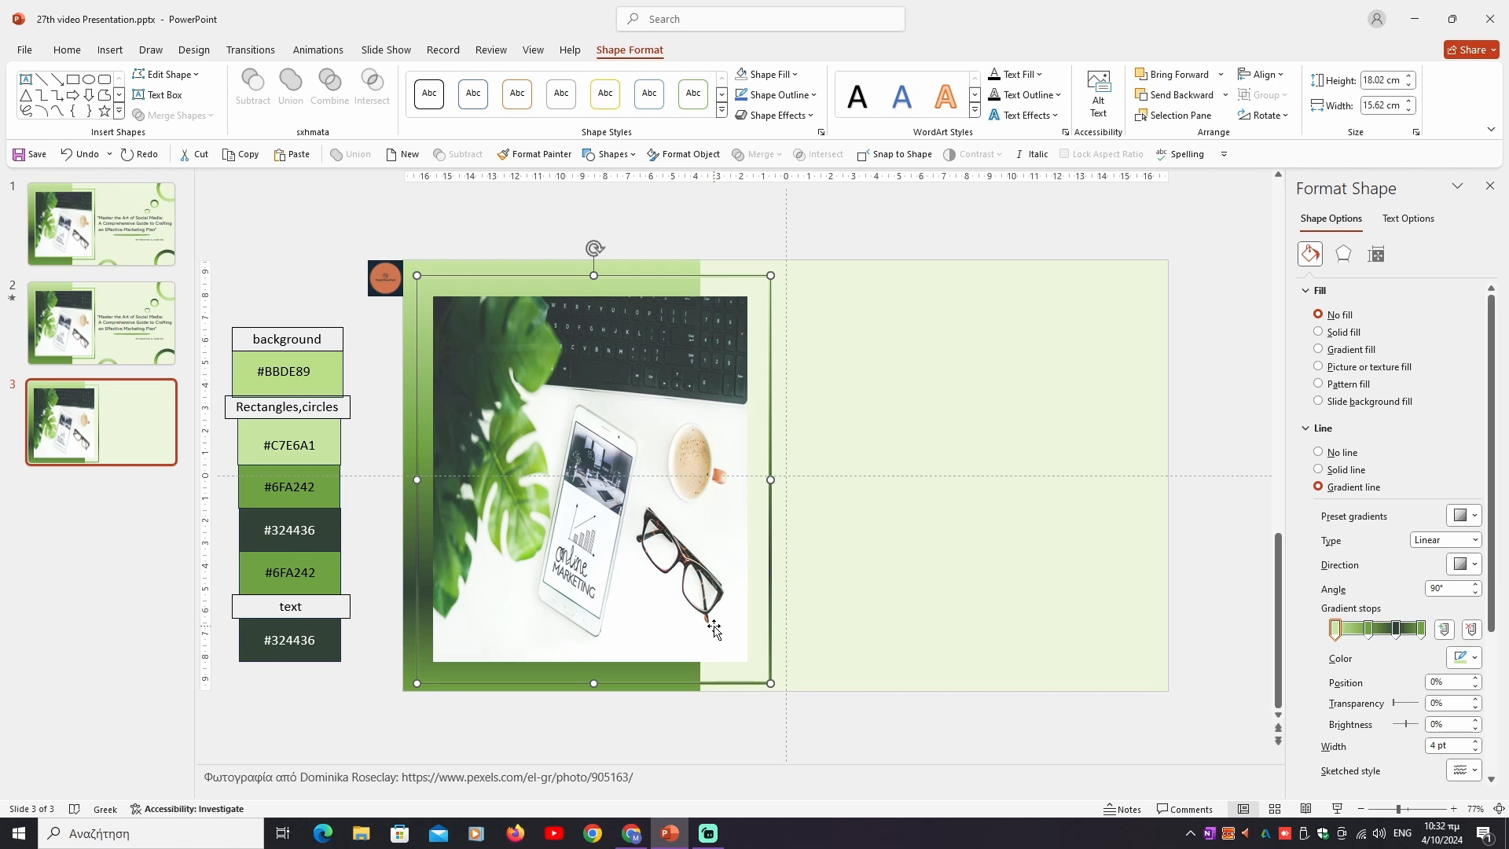
{"action": "left_click", "coordinate": [714, 629]}
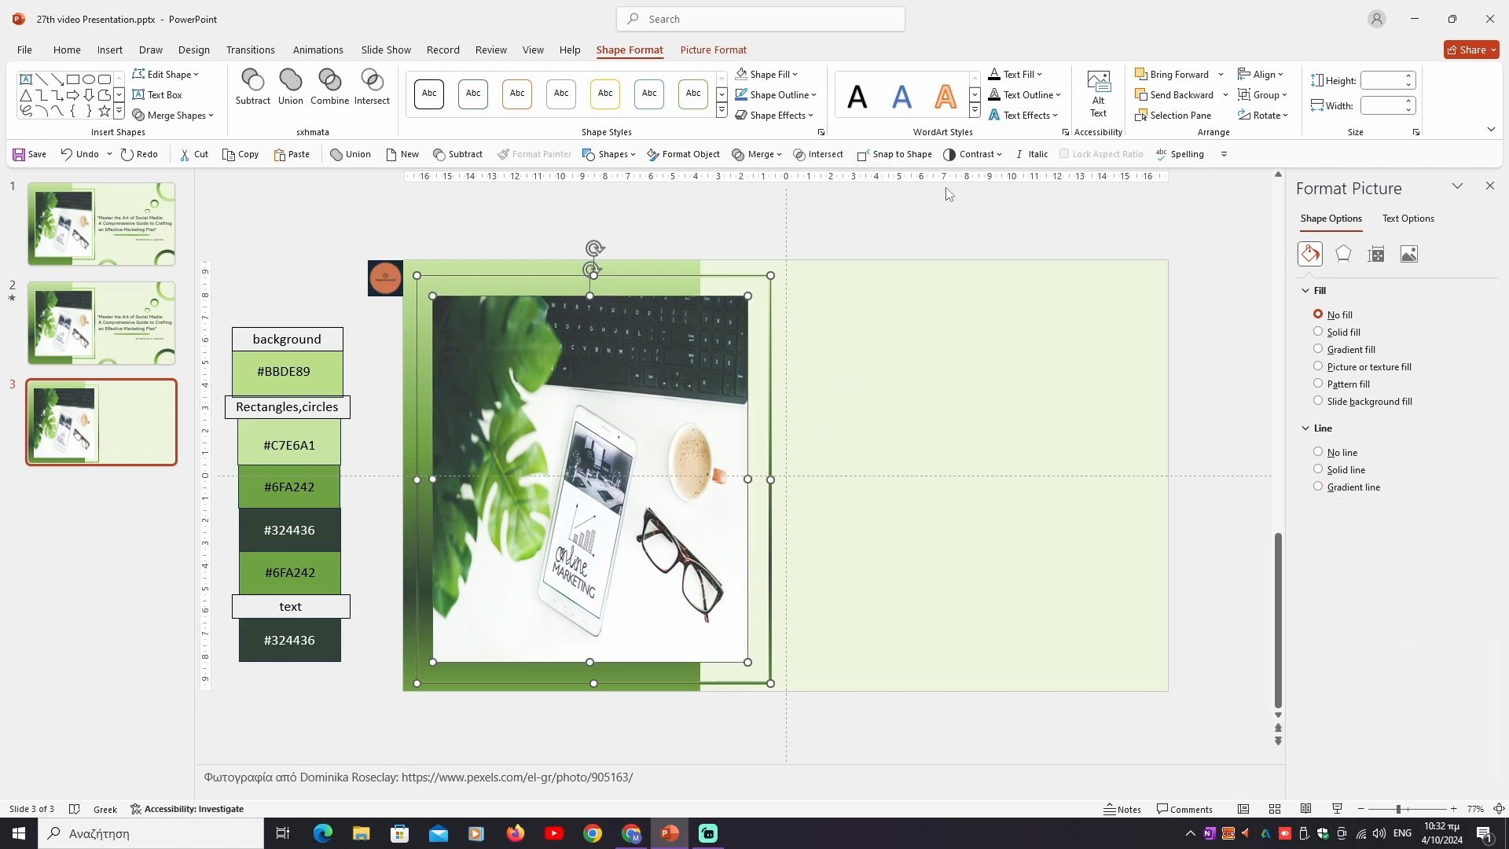
{"action": "left_click", "coordinate": [1261, 74]}
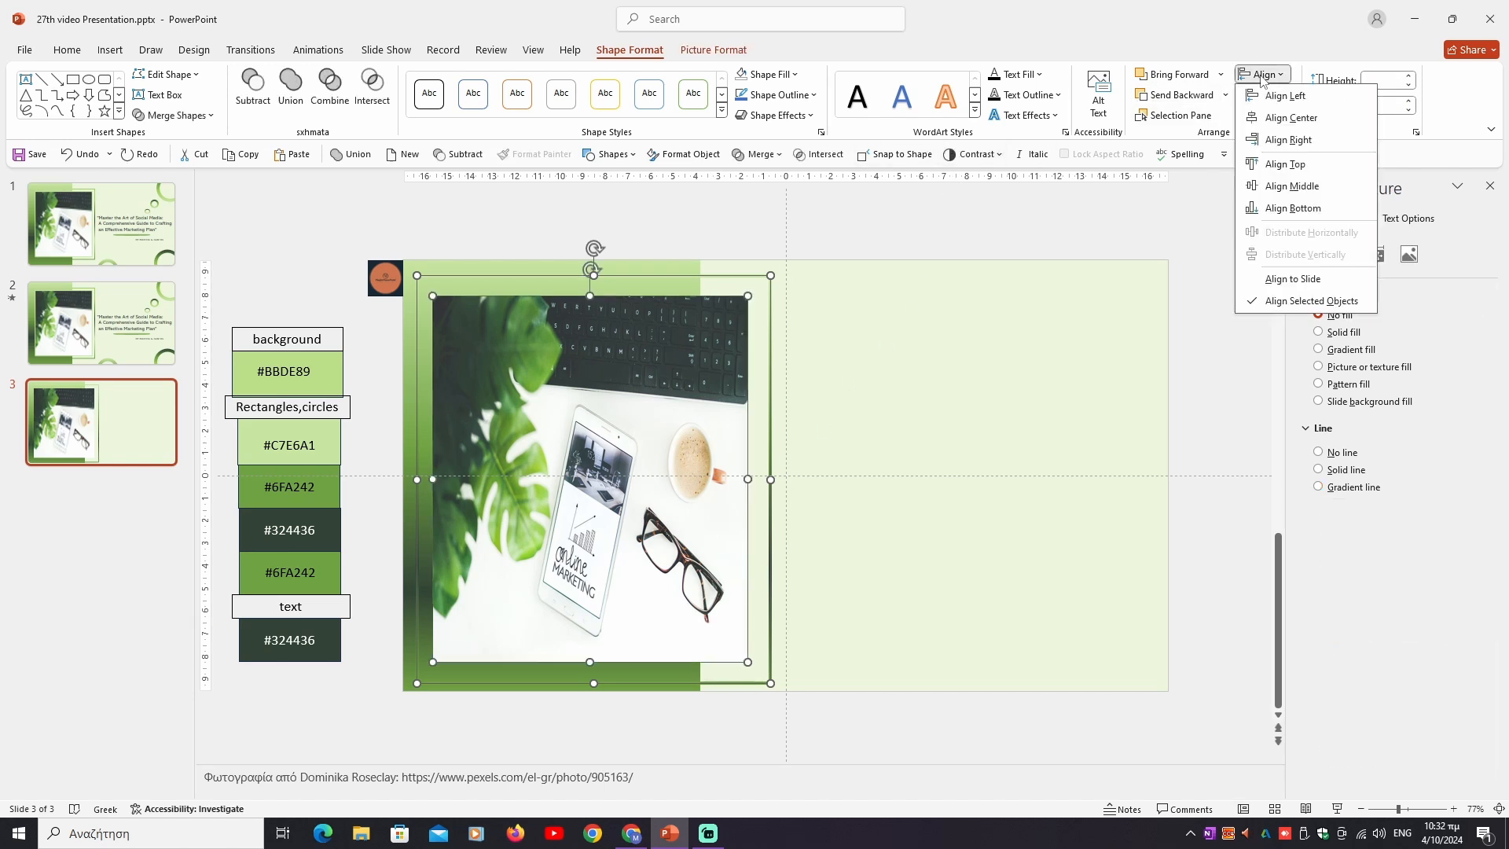
{"action": "left_click", "coordinate": [1272, 118]}
{"action": "left_click", "coordinate": [1261, 75]}
{"action": "left_click", "coordinate": [1291, 186]}
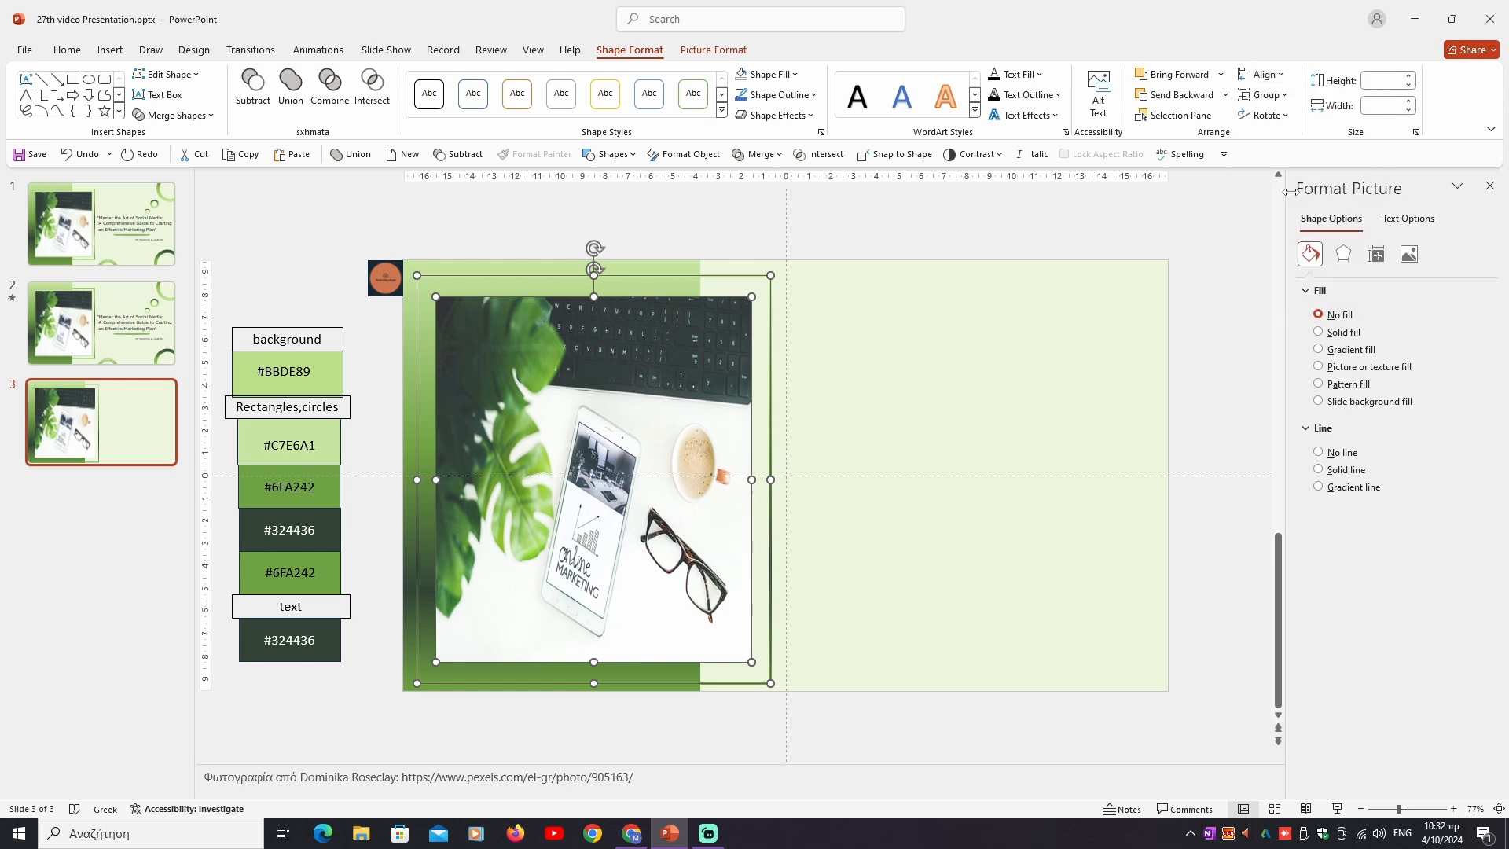
{"action": "left_click", "coordinate": [794, 319]}
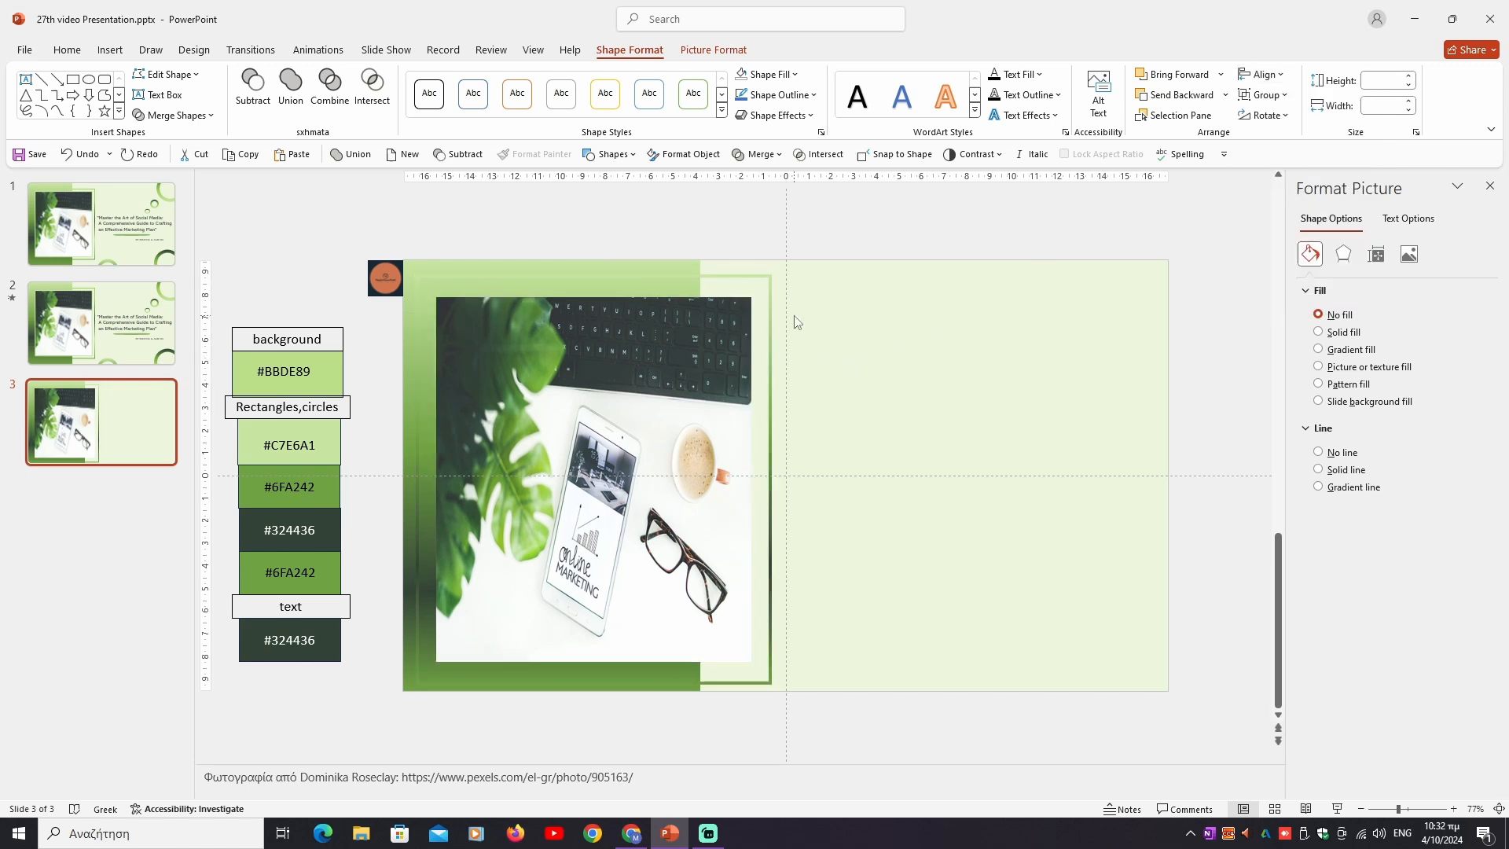
- Send the gradient-outlined frame to the back, behind the photo and the gradient rectangle
{"action": "left_click", "coordinate": [764, 282]}
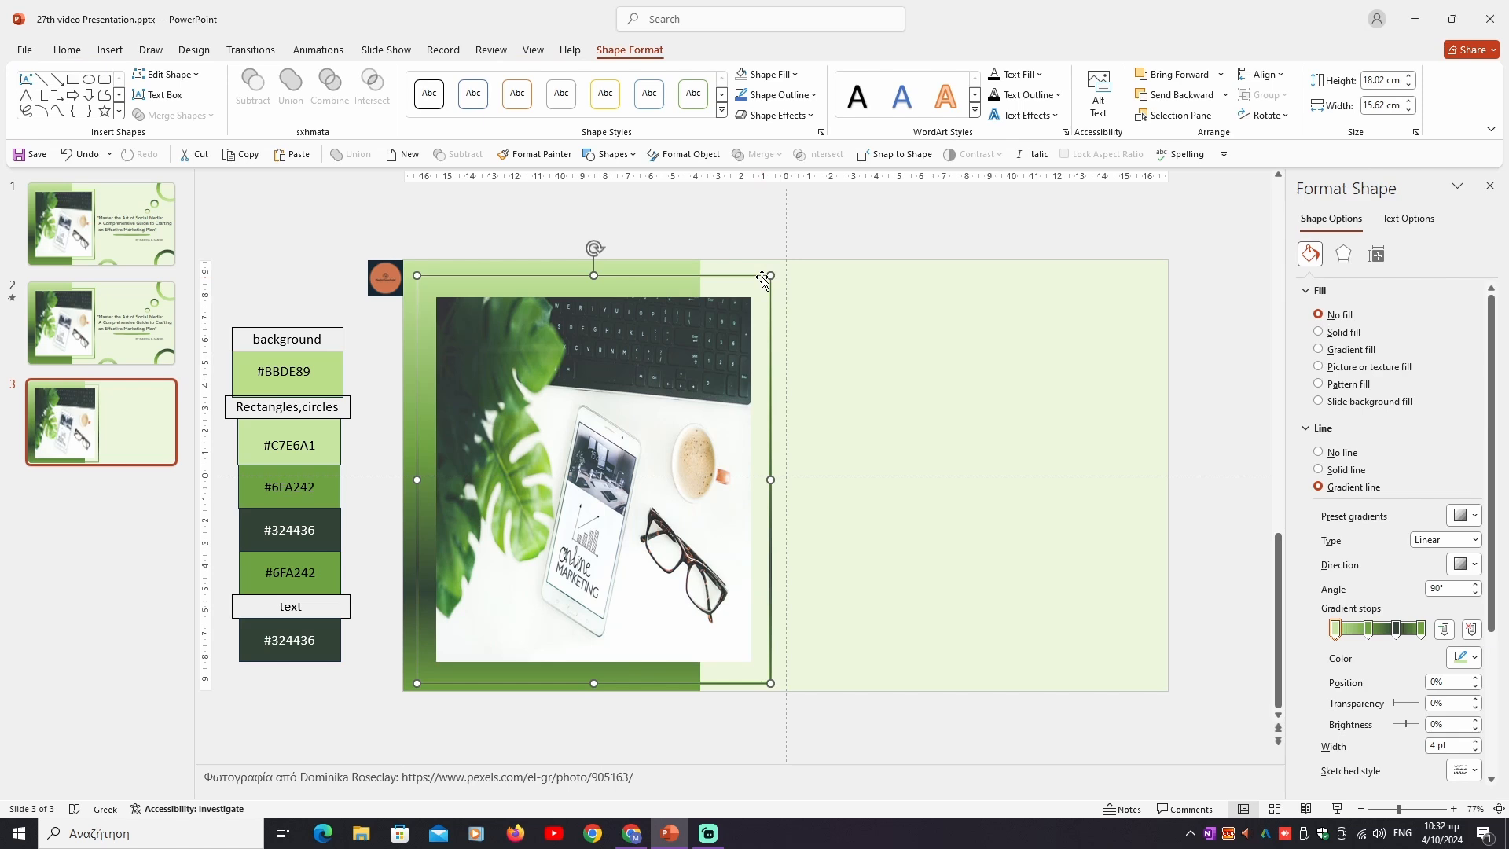
{"action": "right_click", "coordinate": [761, 277]}
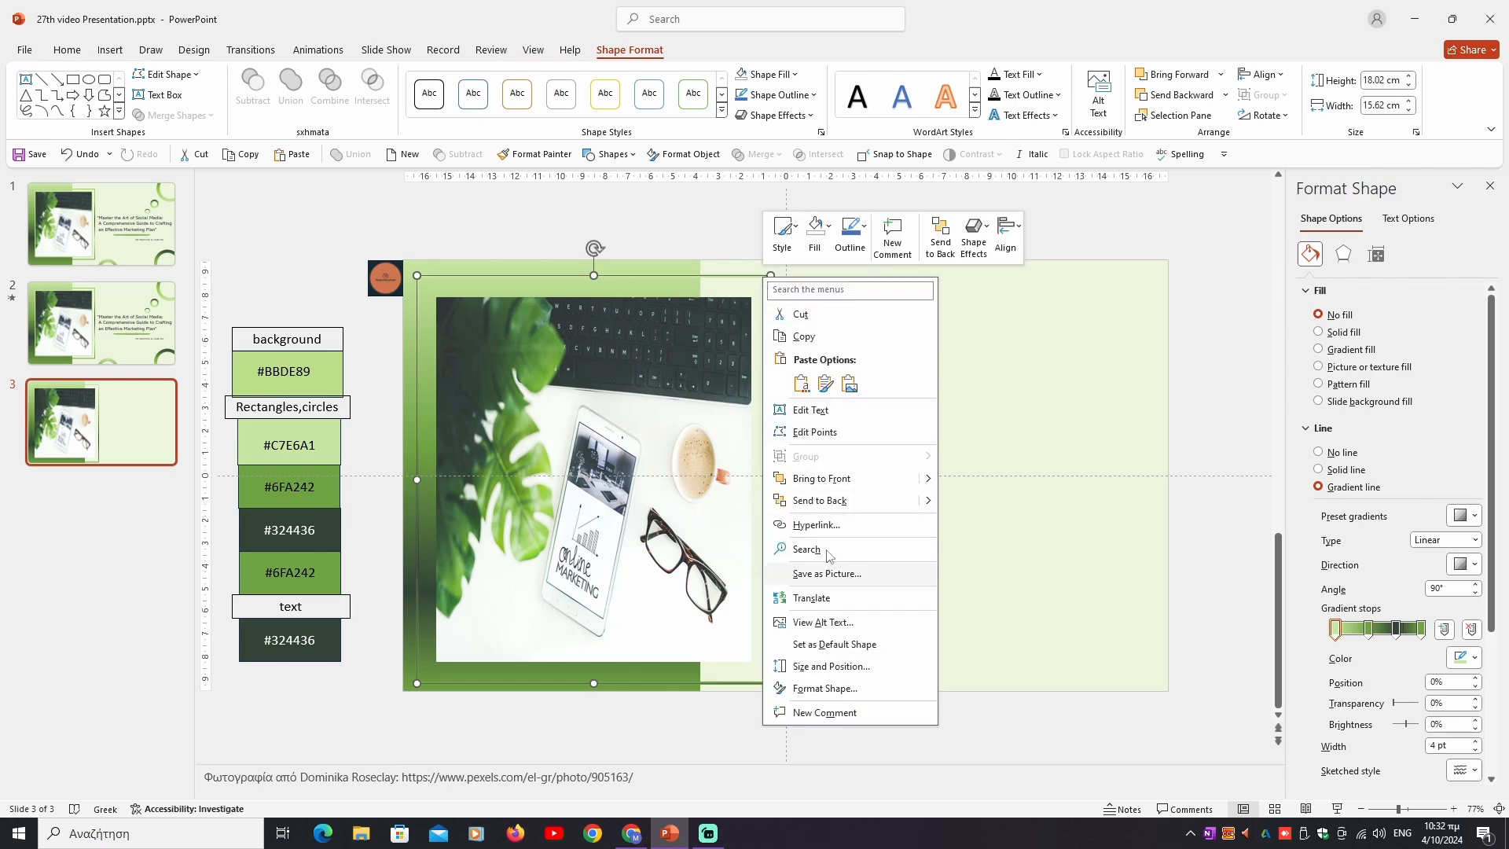
{"action": "left_click", "coordinate": [822, 501]}
{"action": "left_click", "coordinate": [835, 481]}
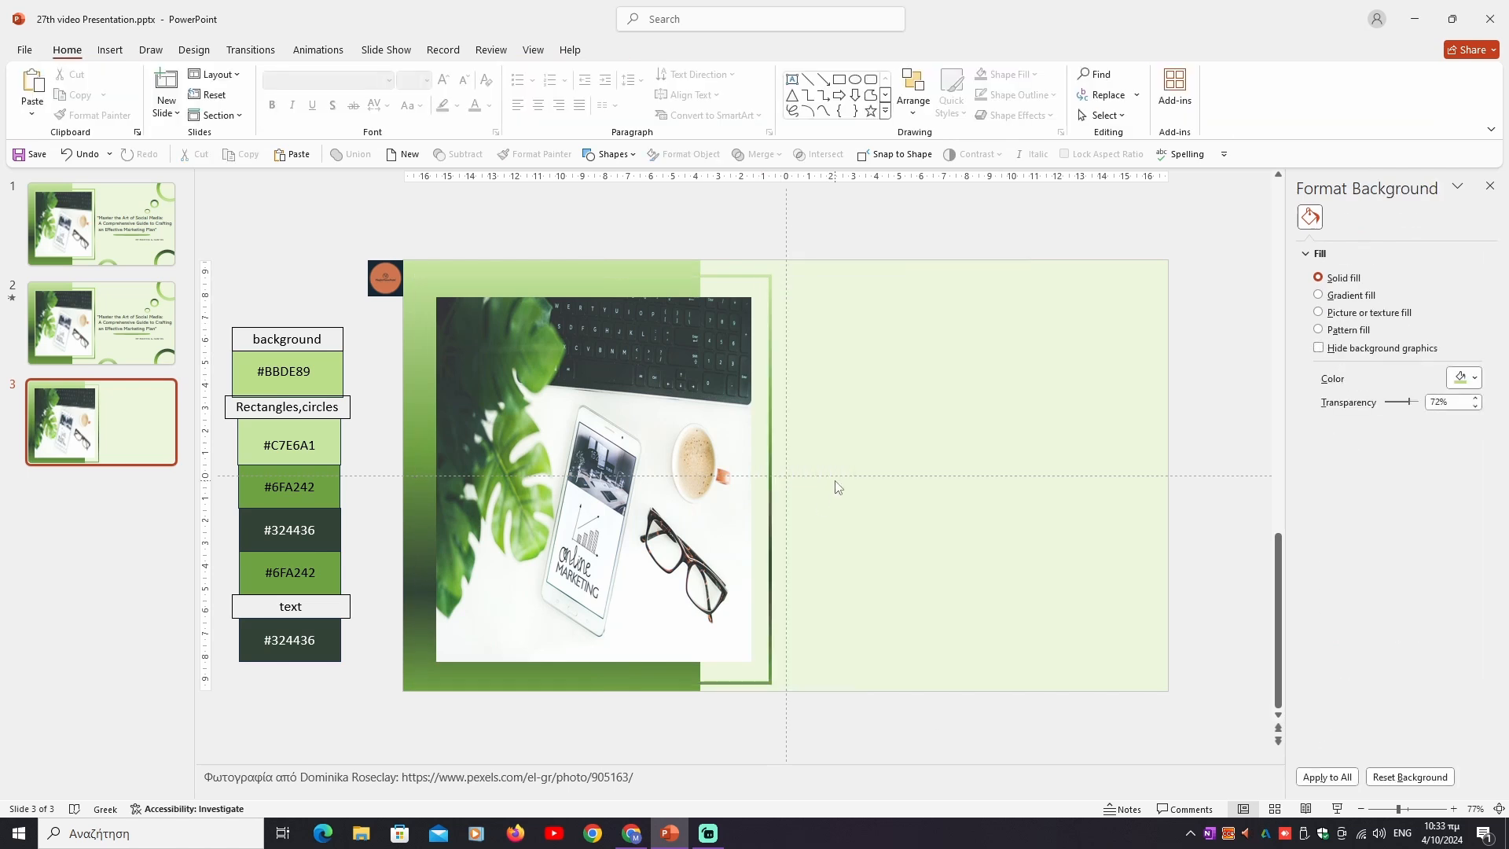